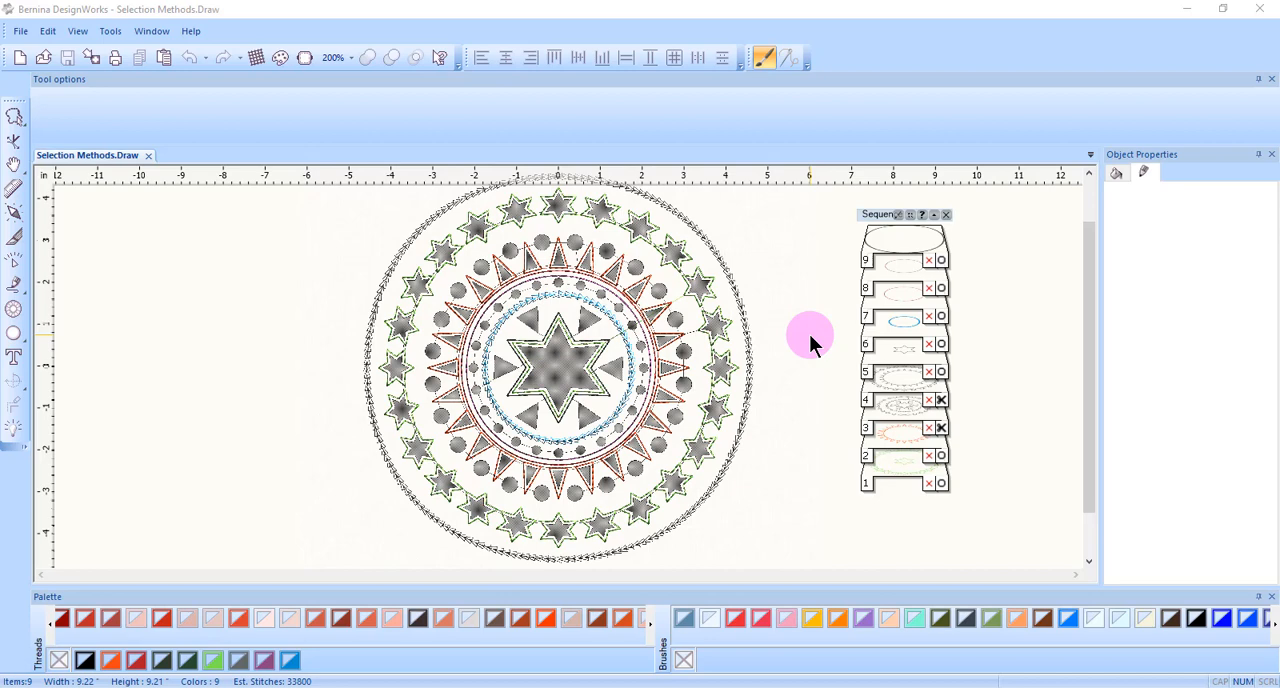
Ungroup the whole circular design and clear the selection.
left_click(667, 524)
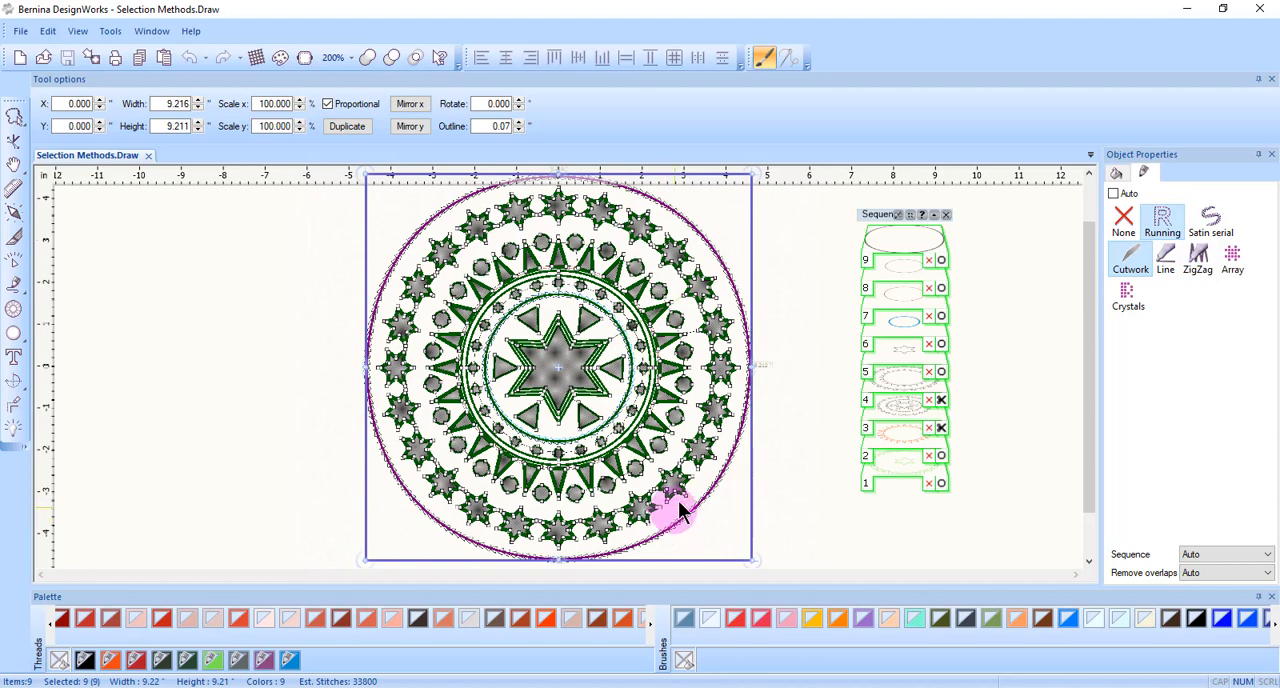
right_click(676, 488)
left_click(722, 373)
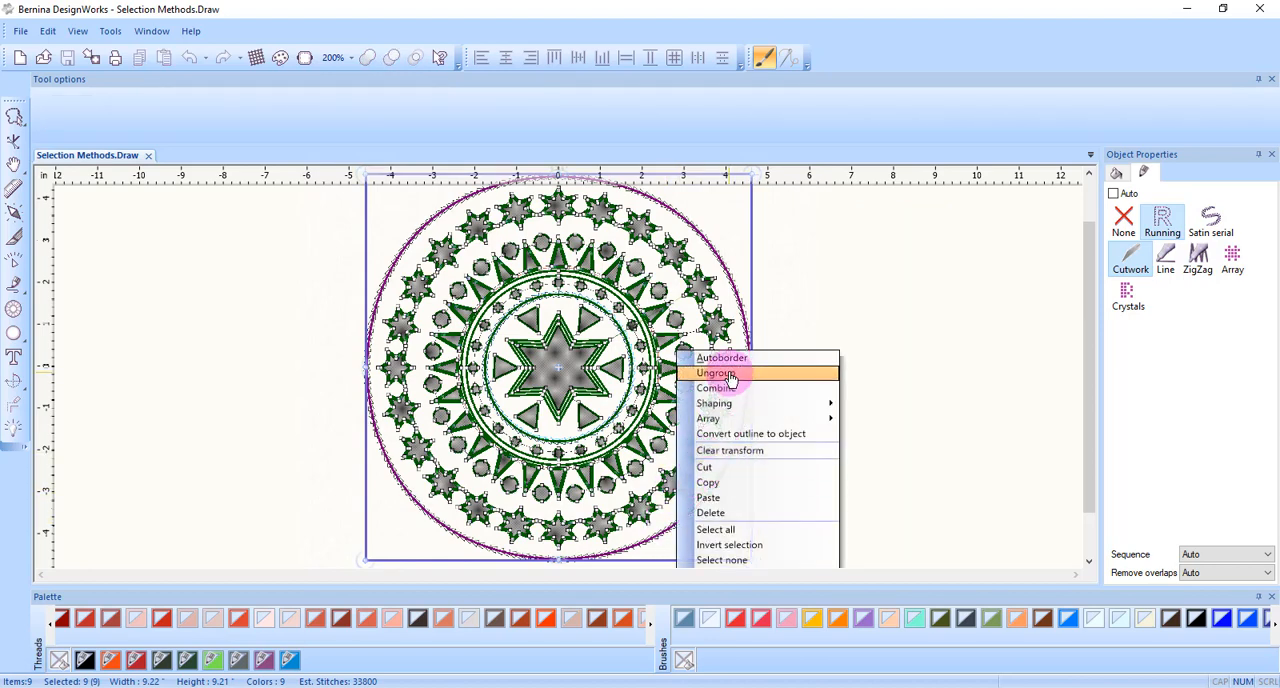
left_click(851, 285)
Ungroup the nested group that holds the cutwork circles, stars and triangles, and deselect it.
left_click(678, 315)
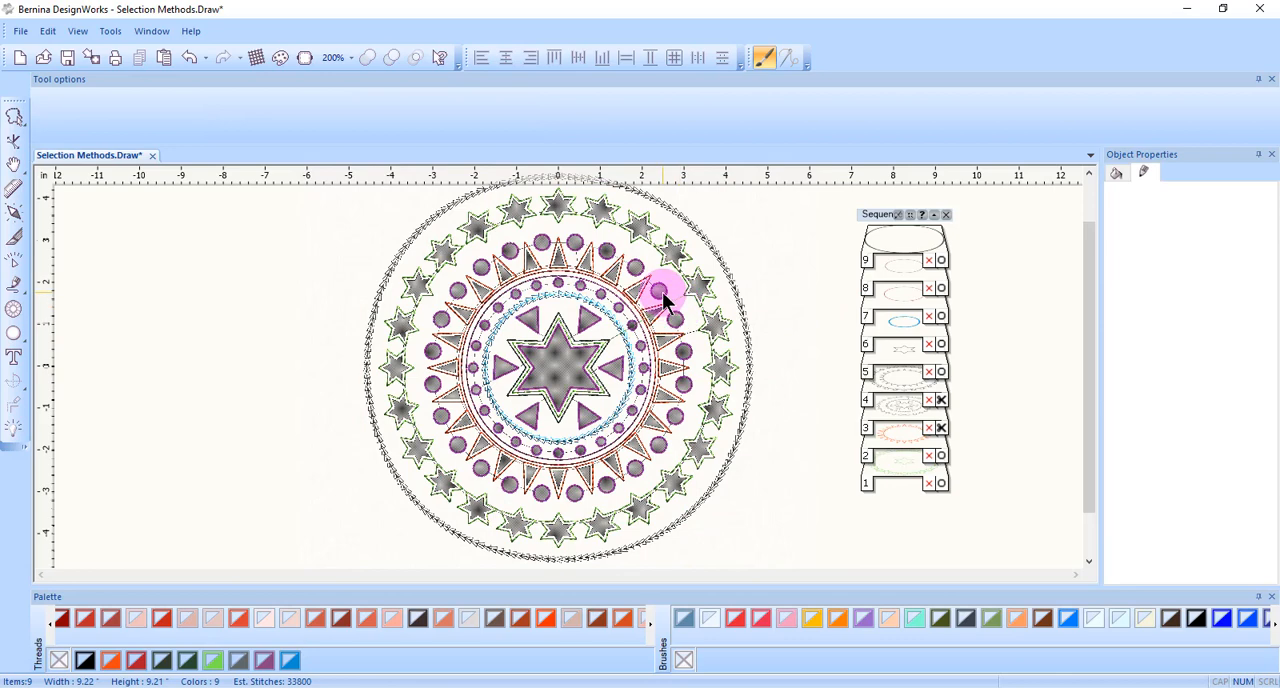
left_click(662, 298)
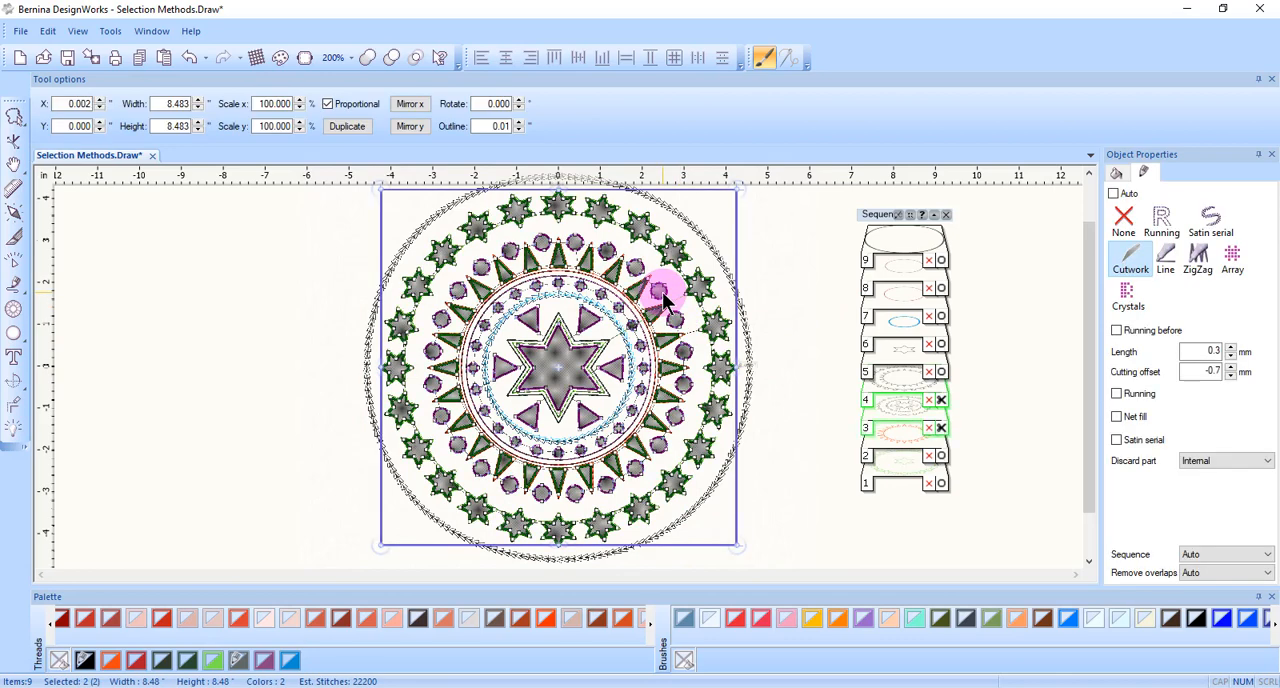
right_click(663, 295)
left_click(680, 330)
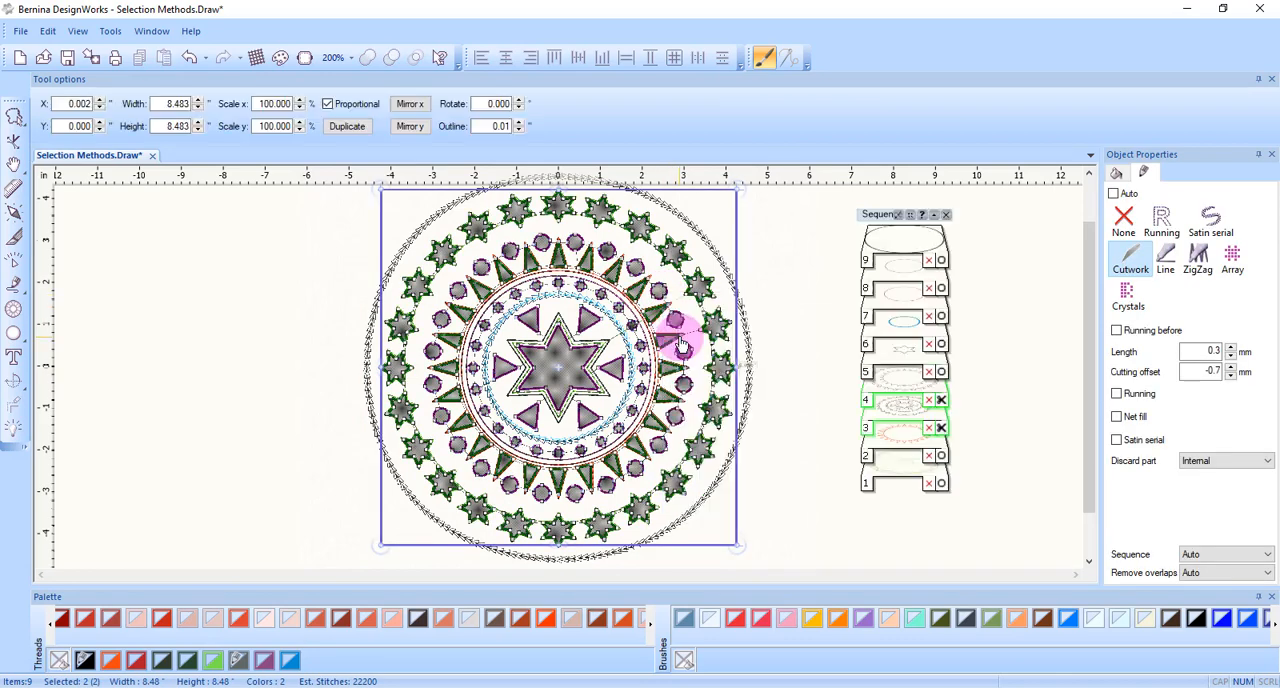
left_click(808, 248)
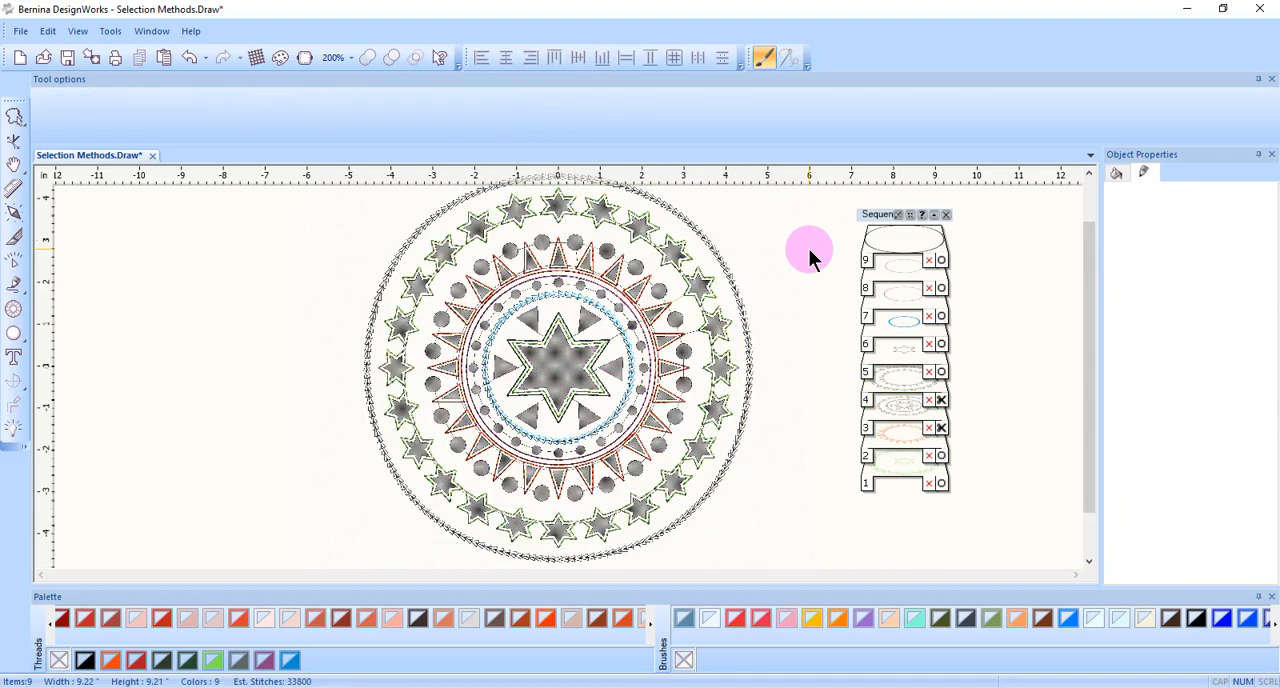
Break apart the combined cutwork object of outer-ring stars and triangles, and clear the selection.
left_click(707, 306)
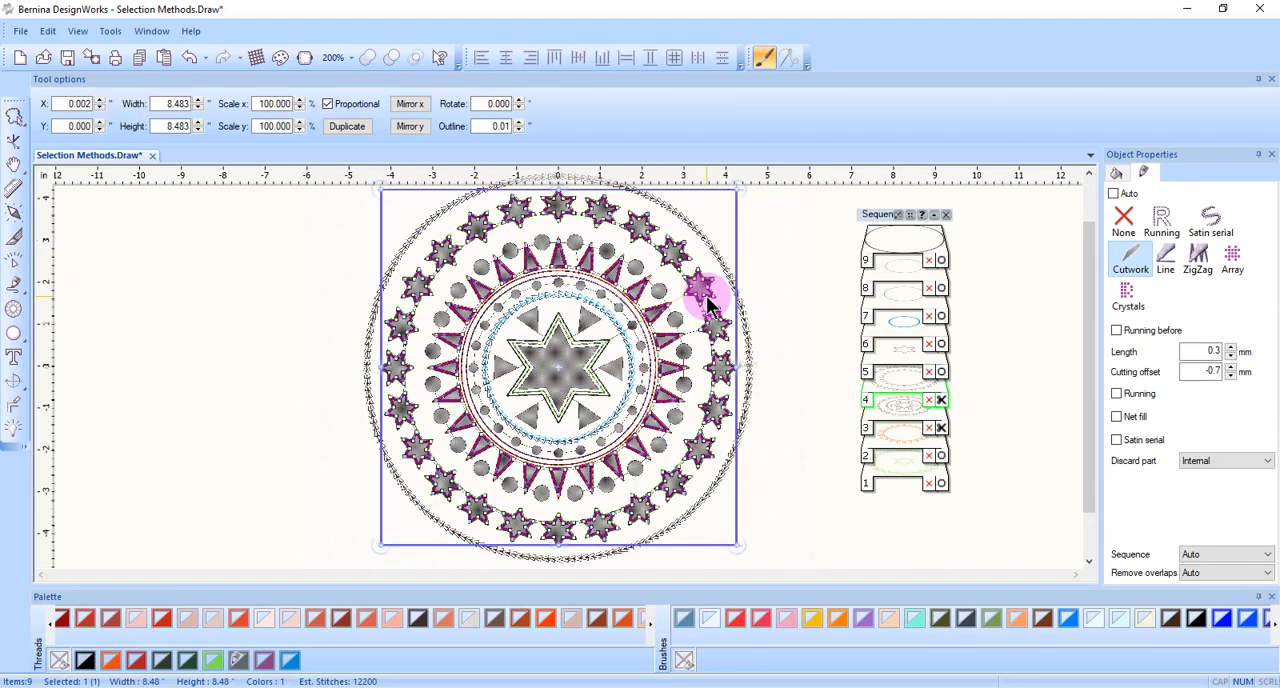
right_click(707, 306)
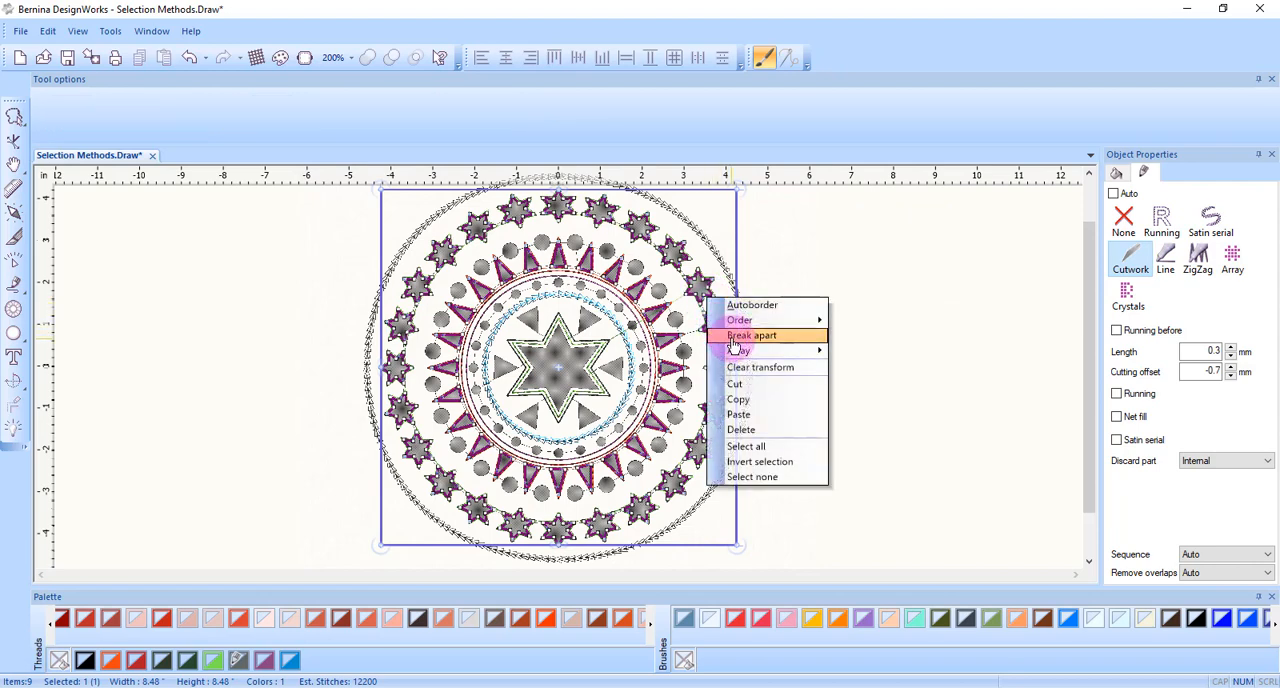
left_click(737, 337)
left_click(806, 255)
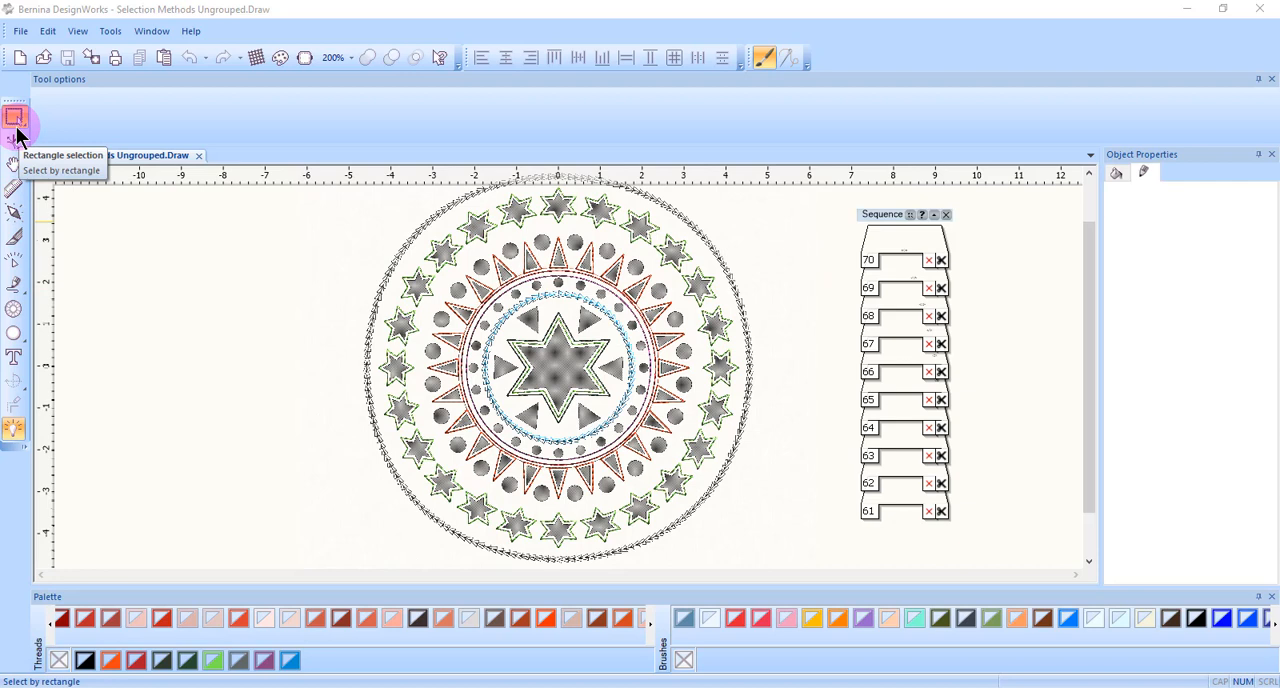
Select one cutwork star in the outer ring and set the selection rectangle's color on light backgrounds to red.
left_click(677, 262)
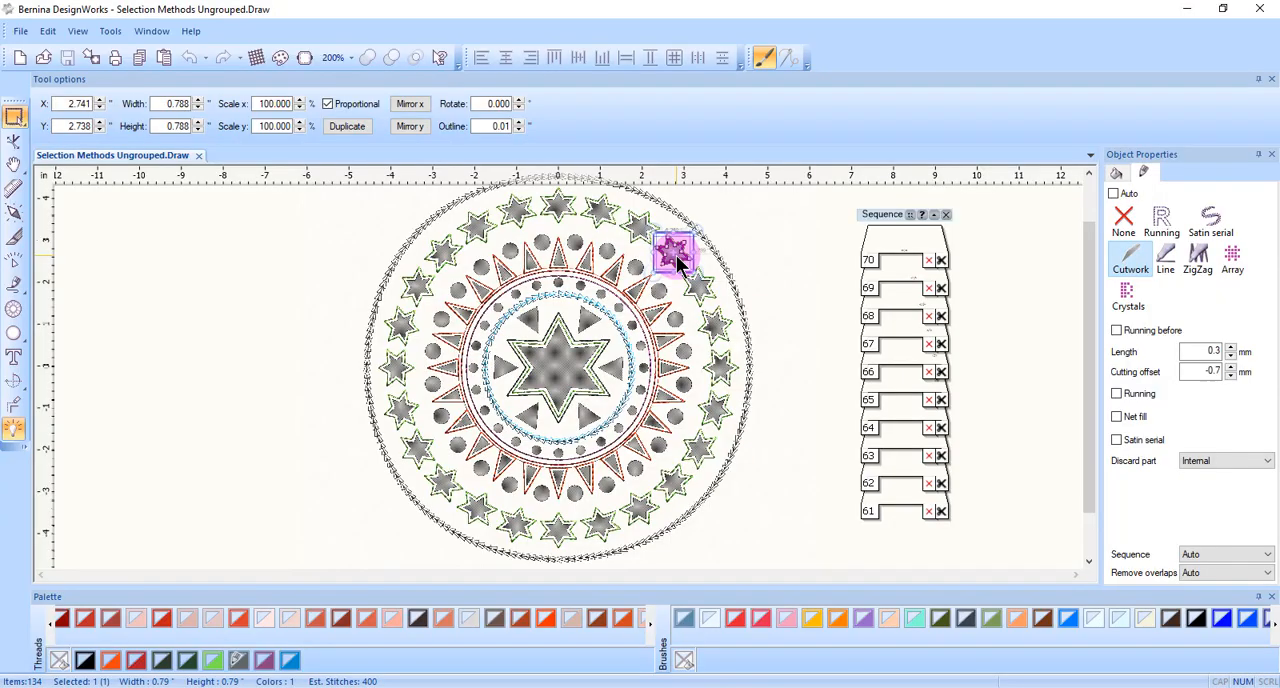
scroll(677, 253, "up", 5)
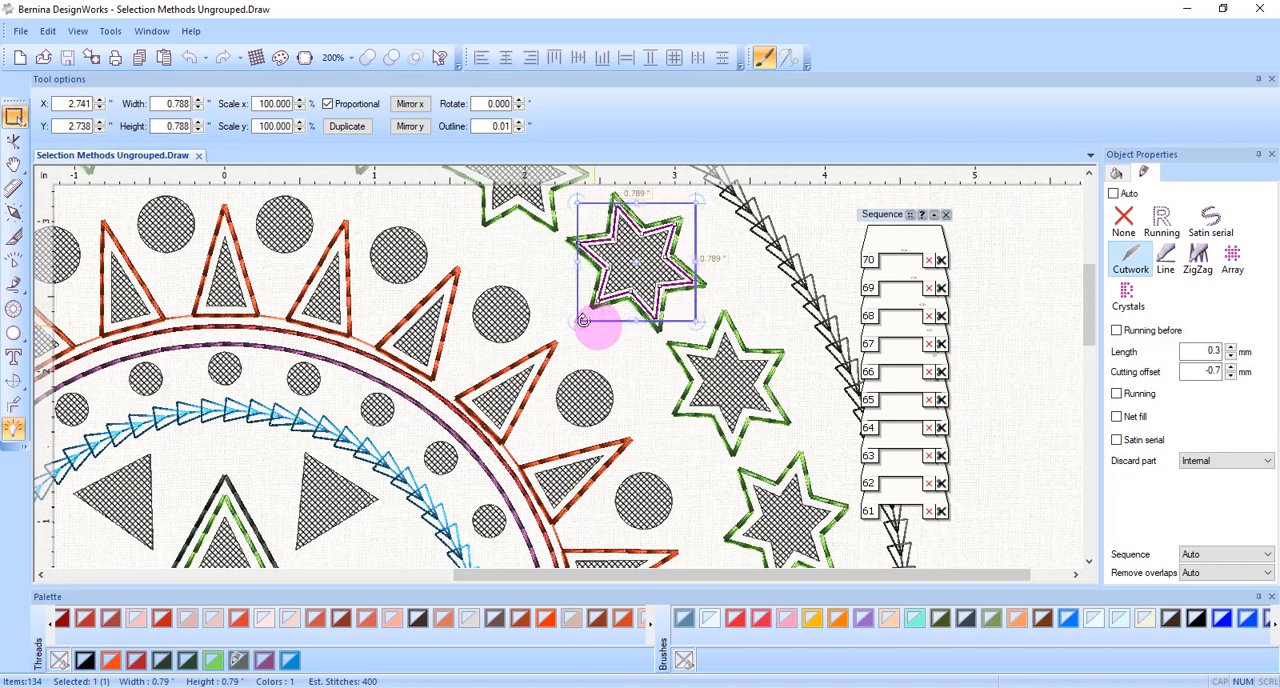
left_click(110, 33)
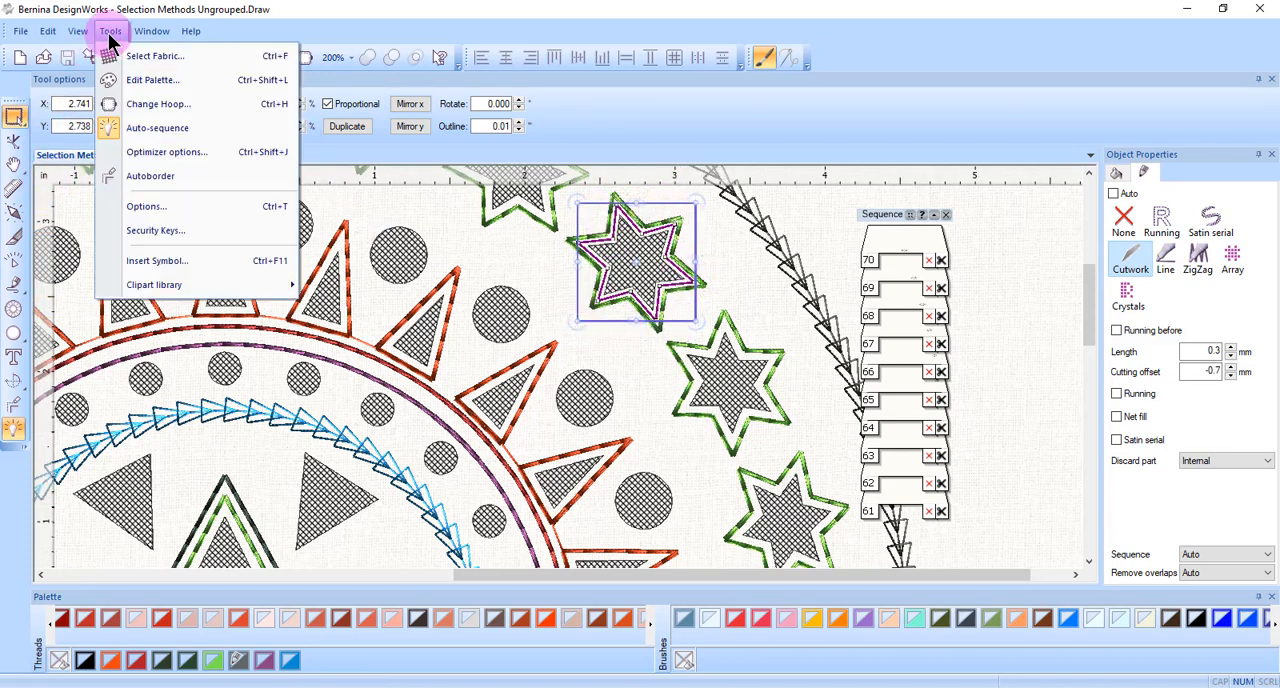
left_click(146, 208)
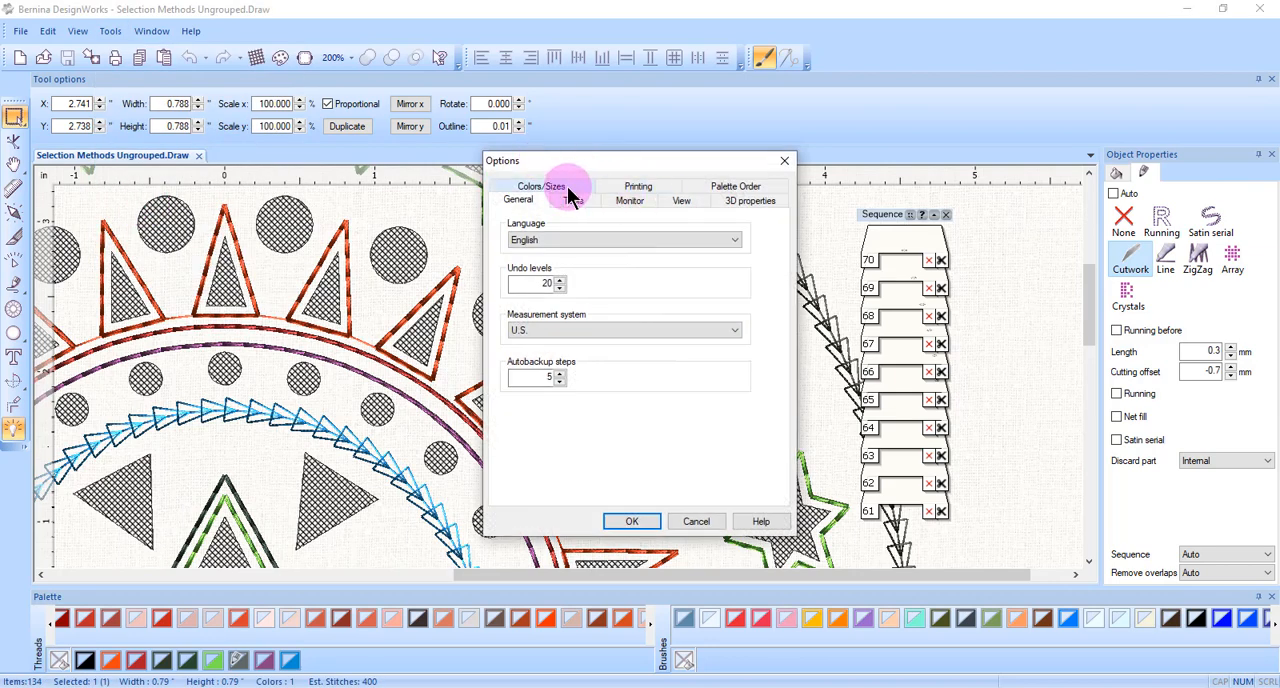
left_click(568, 195)
left_click(568, 233)
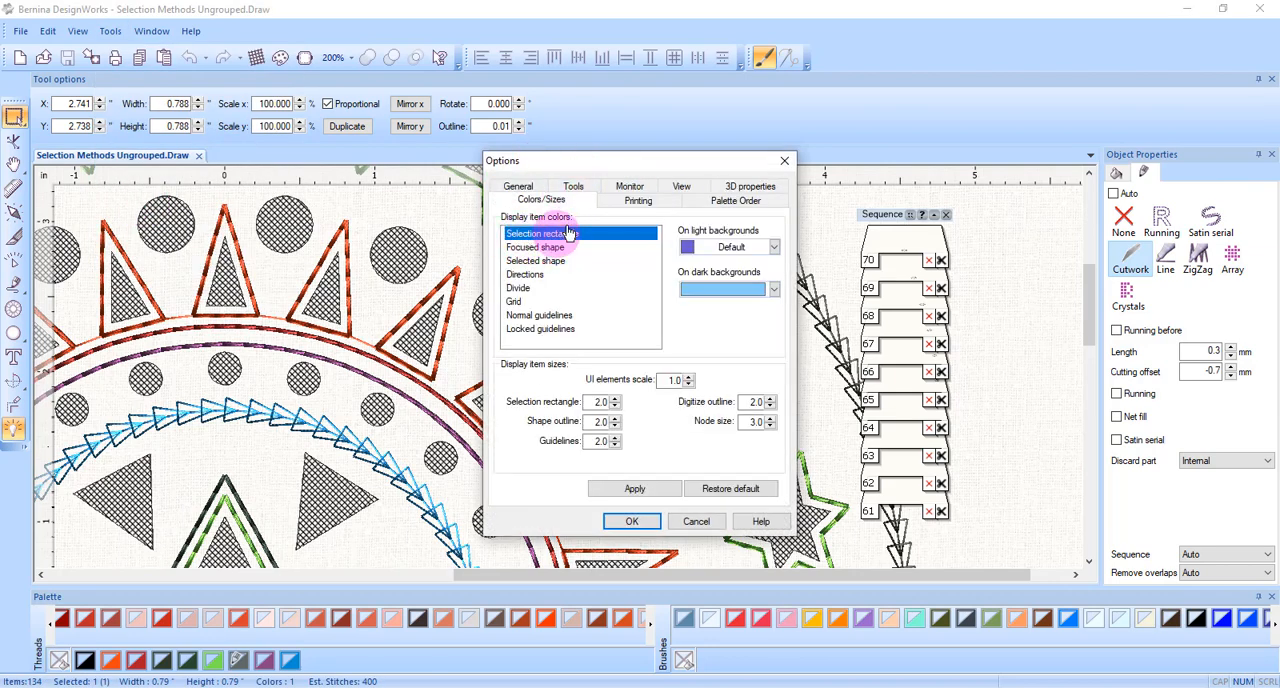
left_click(774, 249)
left_click(732, 339)
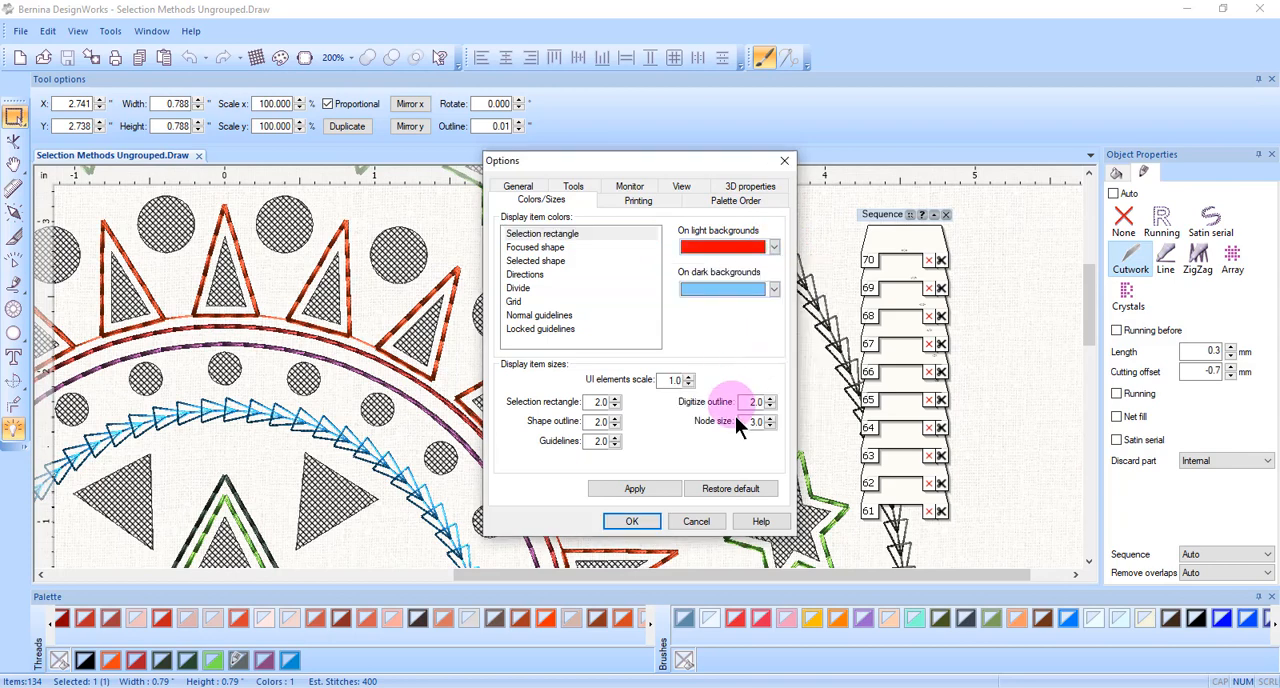
left_click(618, 521)
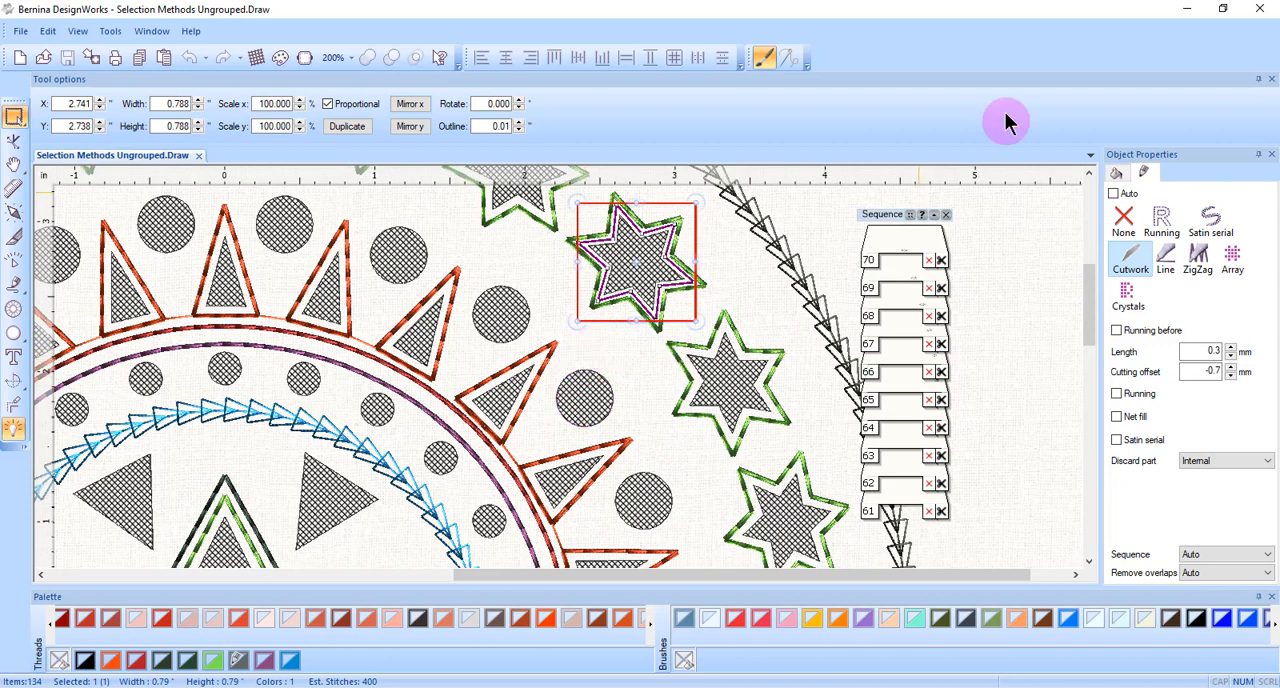
Select two neighbouring stars on the outer ring's right side with a selection rectangle, and clear the selection.
left_click(808, 218)
scroll(809, 238, "down", 6)
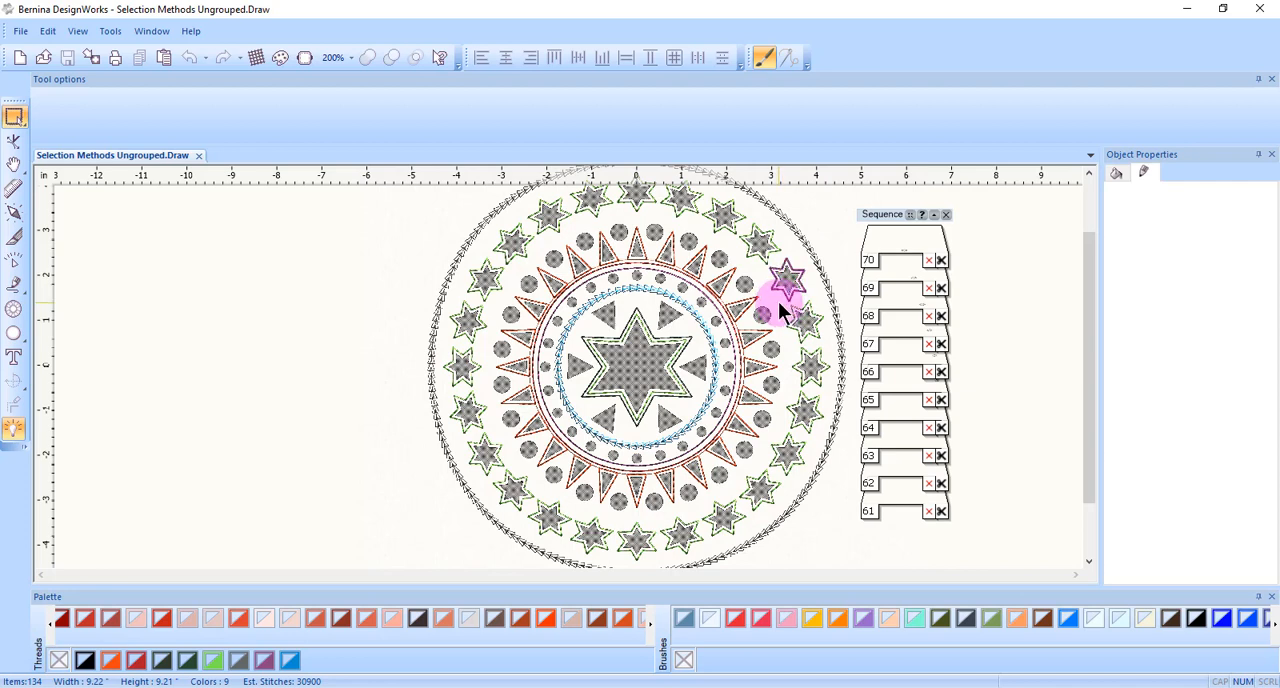
left_click_drag(778, 301, 841, 395)
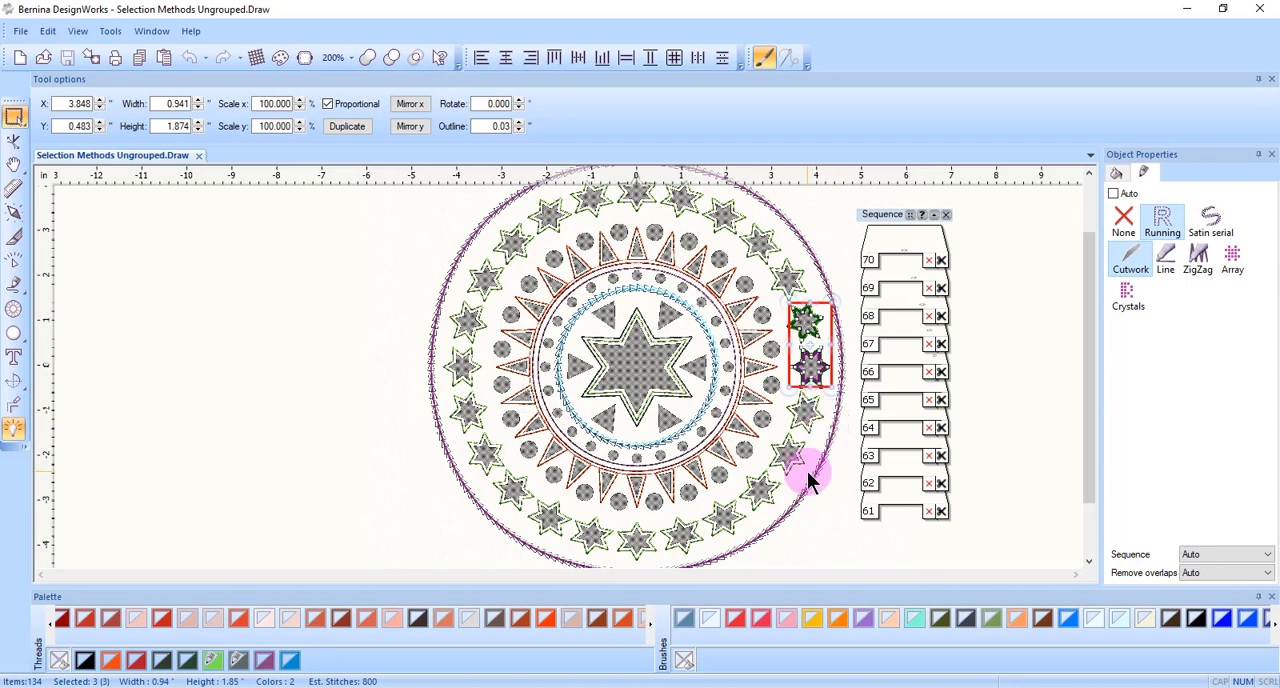
left_click(334, 312)
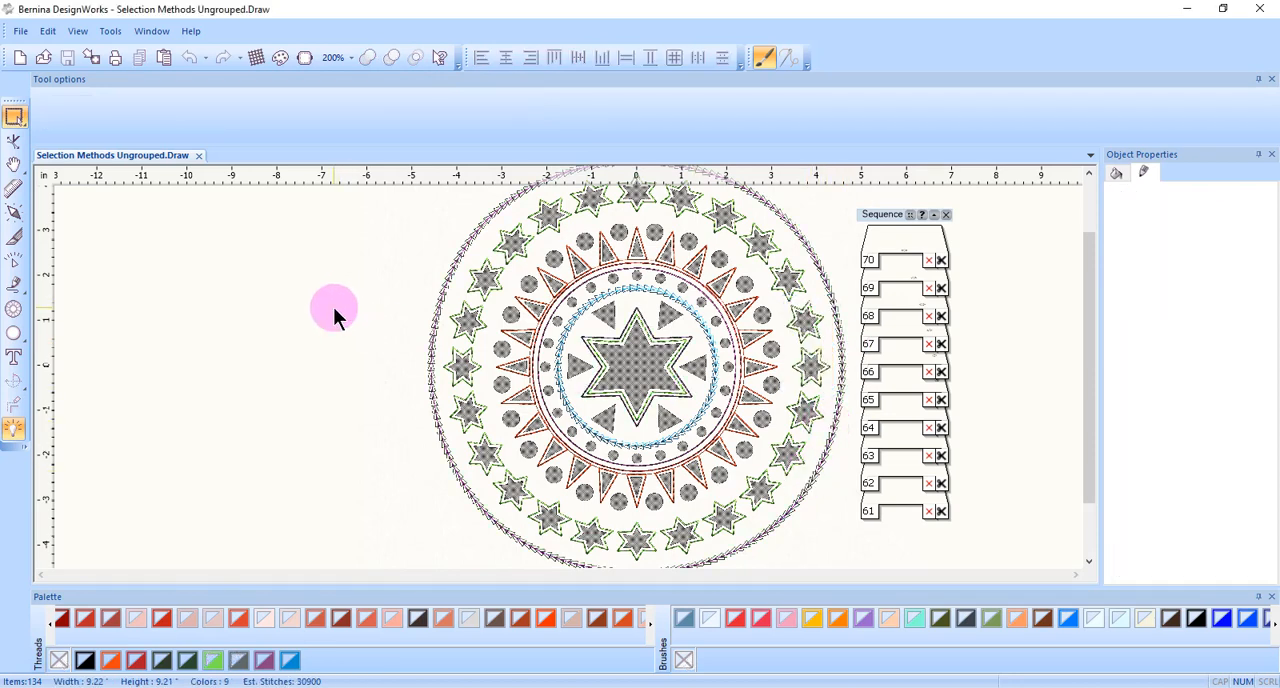
Select four neighbouring cutwork stars on the outer ring's right side together and remove the uppermost one from the selection.
left_click(797, 282)
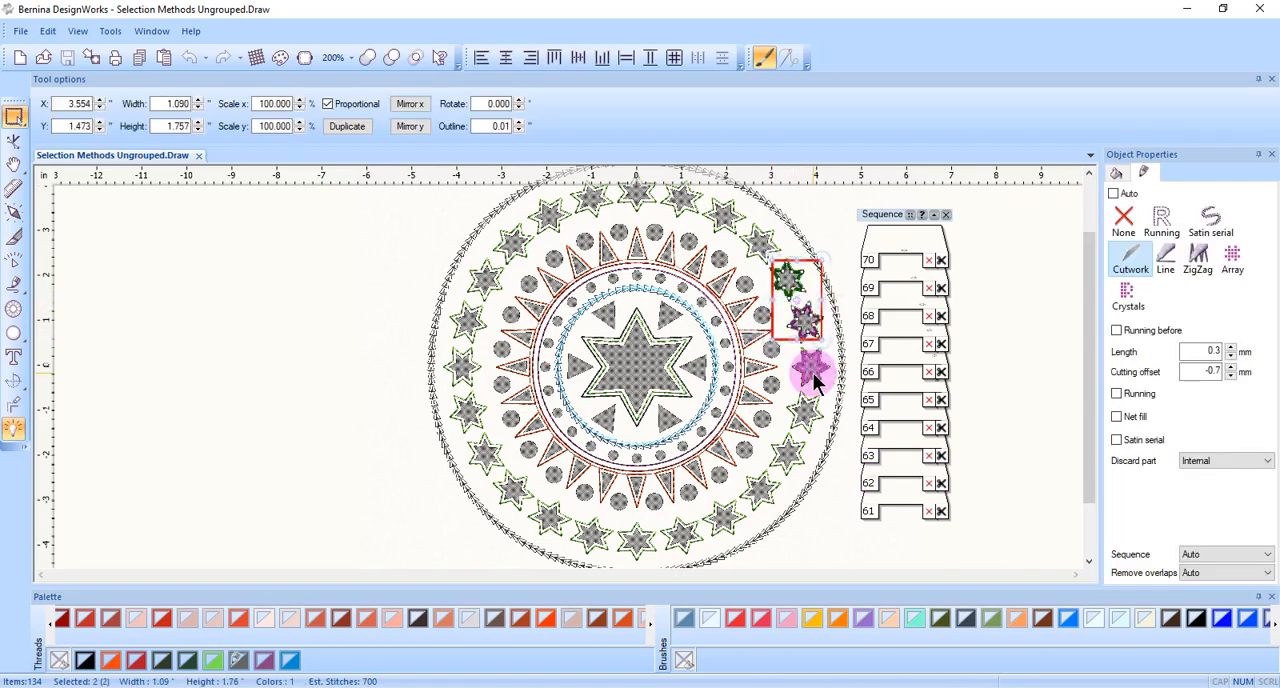
left_click(812, 372, "shift")
left_click(807, 410, "shift")
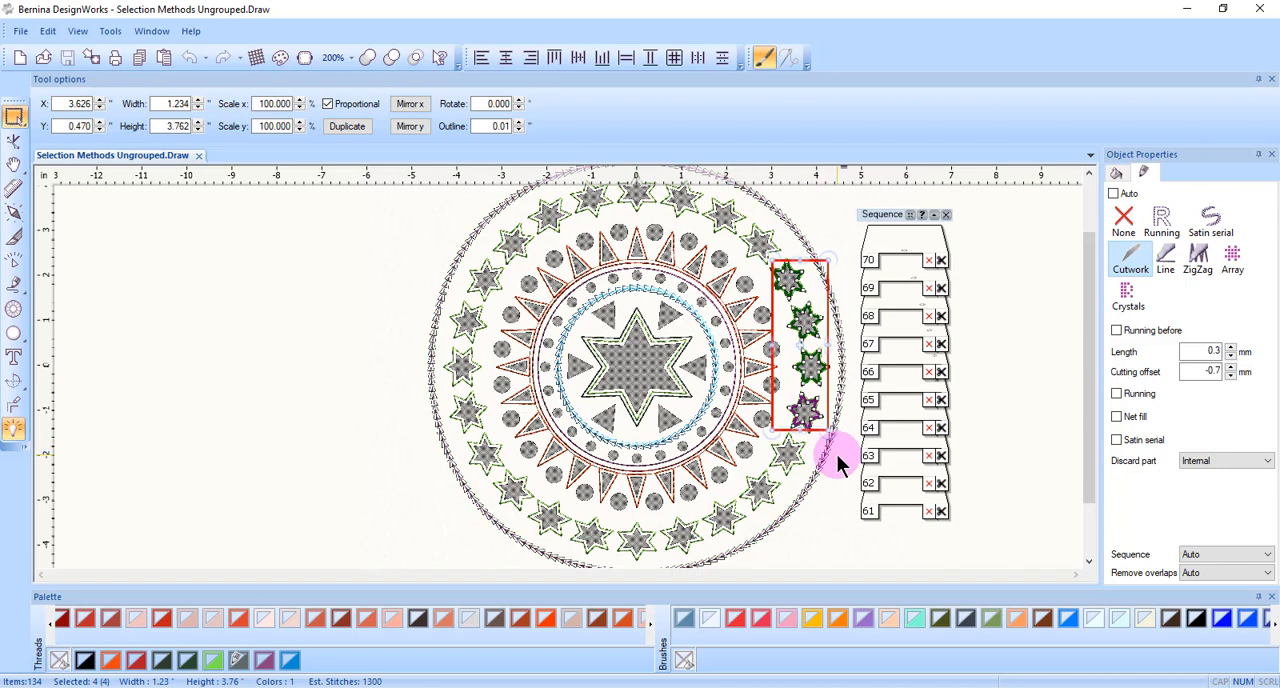
left_click(790, 282, "shift")
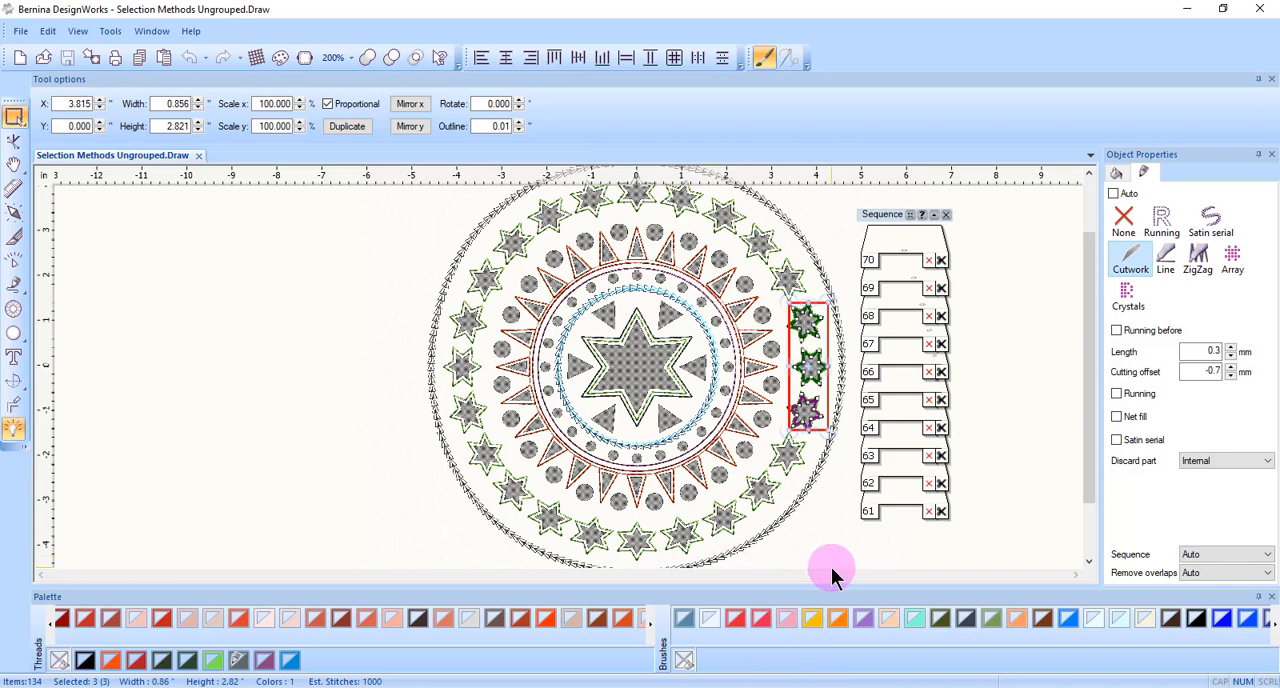
left_click(368, 314)
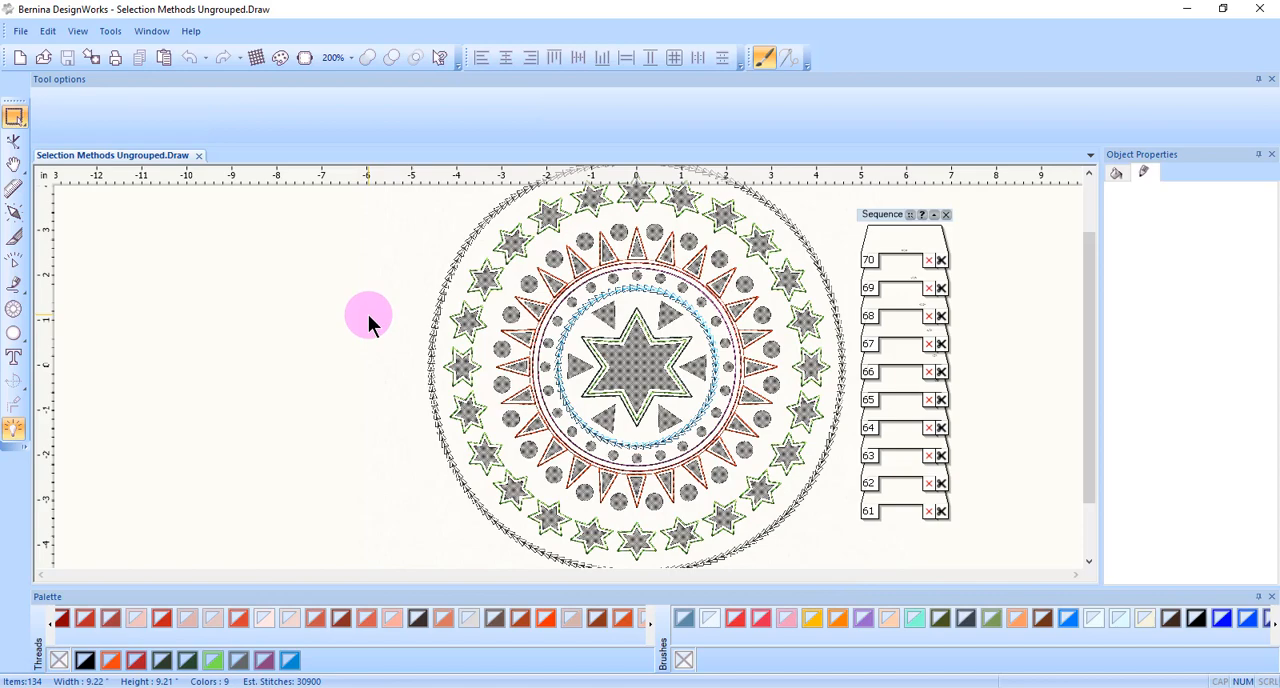
Select all objects in the design, clear the selection, and repeat the selection of everything once.
scroll(368, 315, "down", 1)
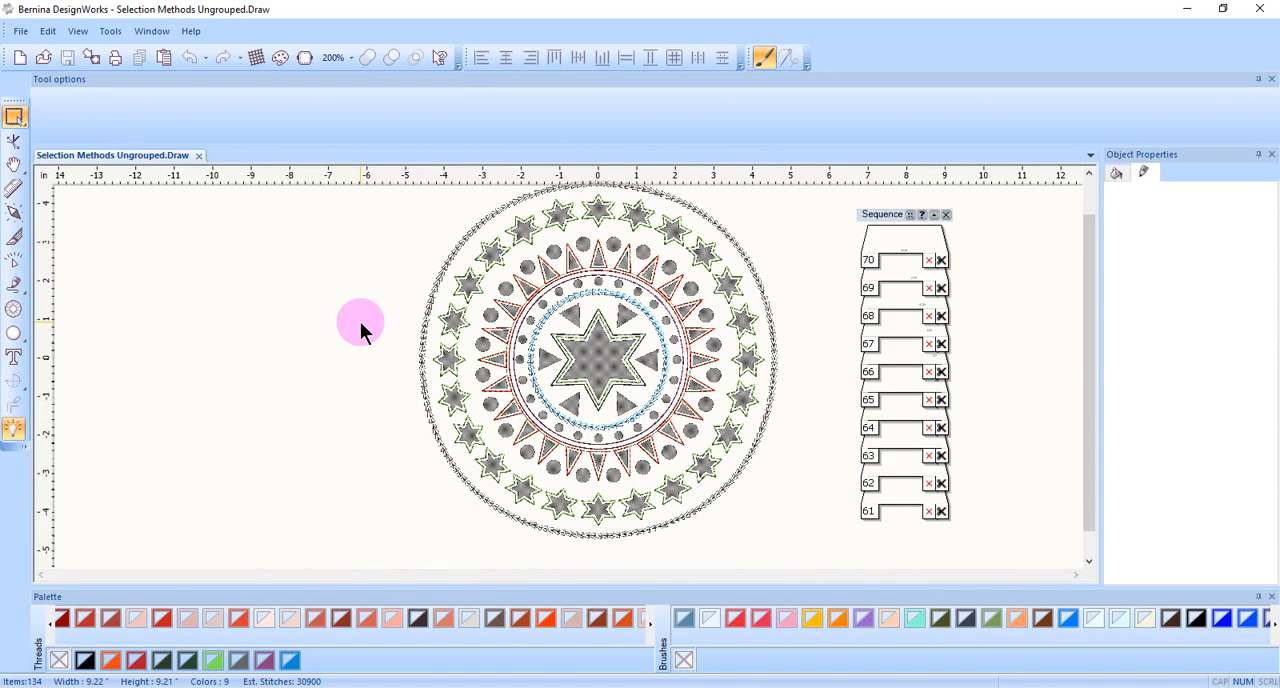
left_click(47, 31)
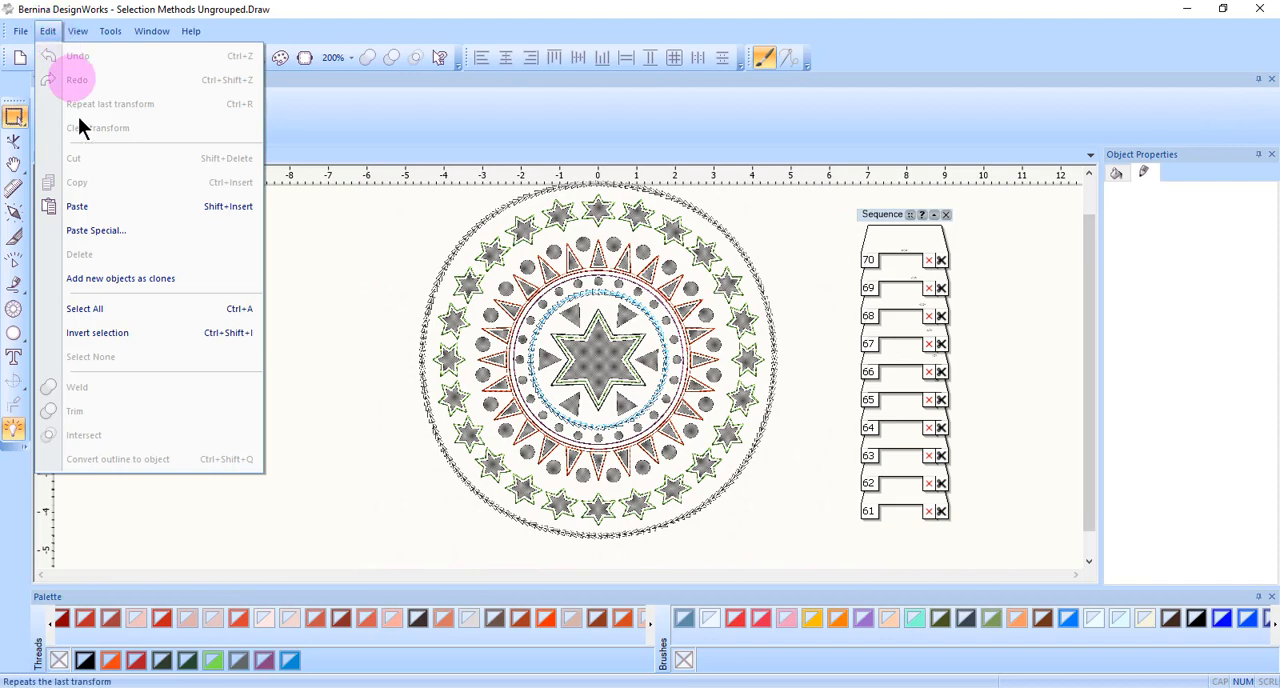
left_click(87, 310)
left_click(204, 275)
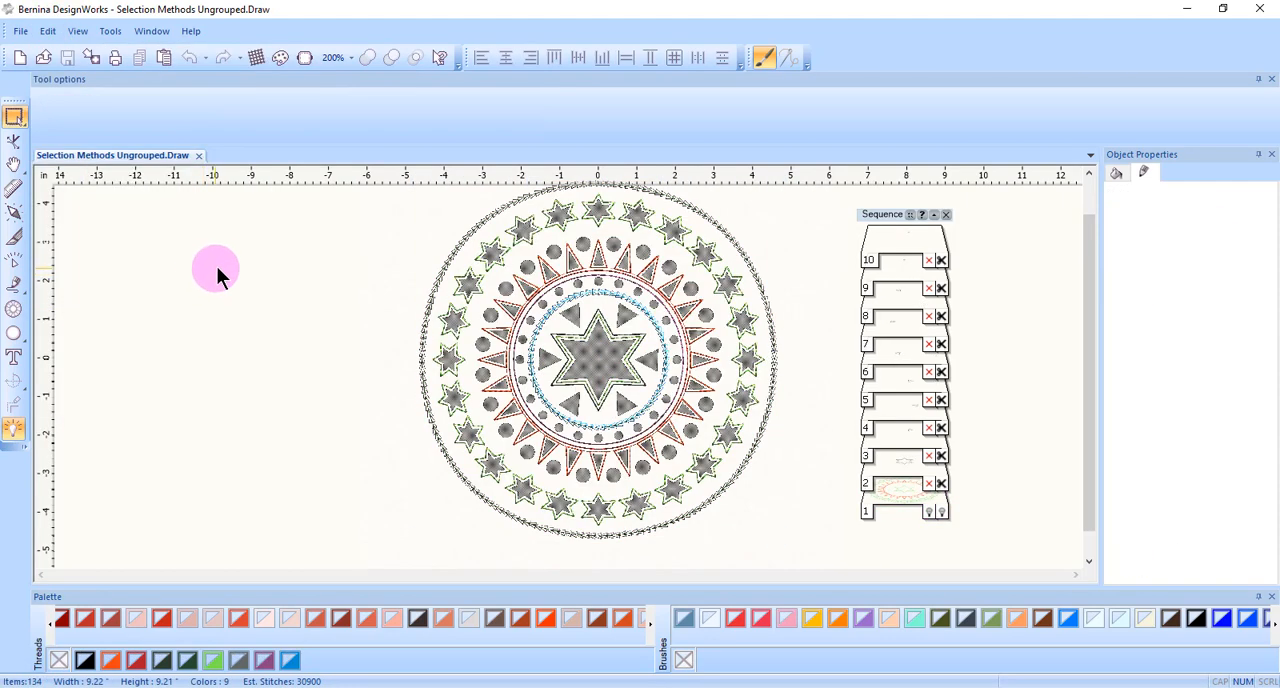
key("ctrl+a")
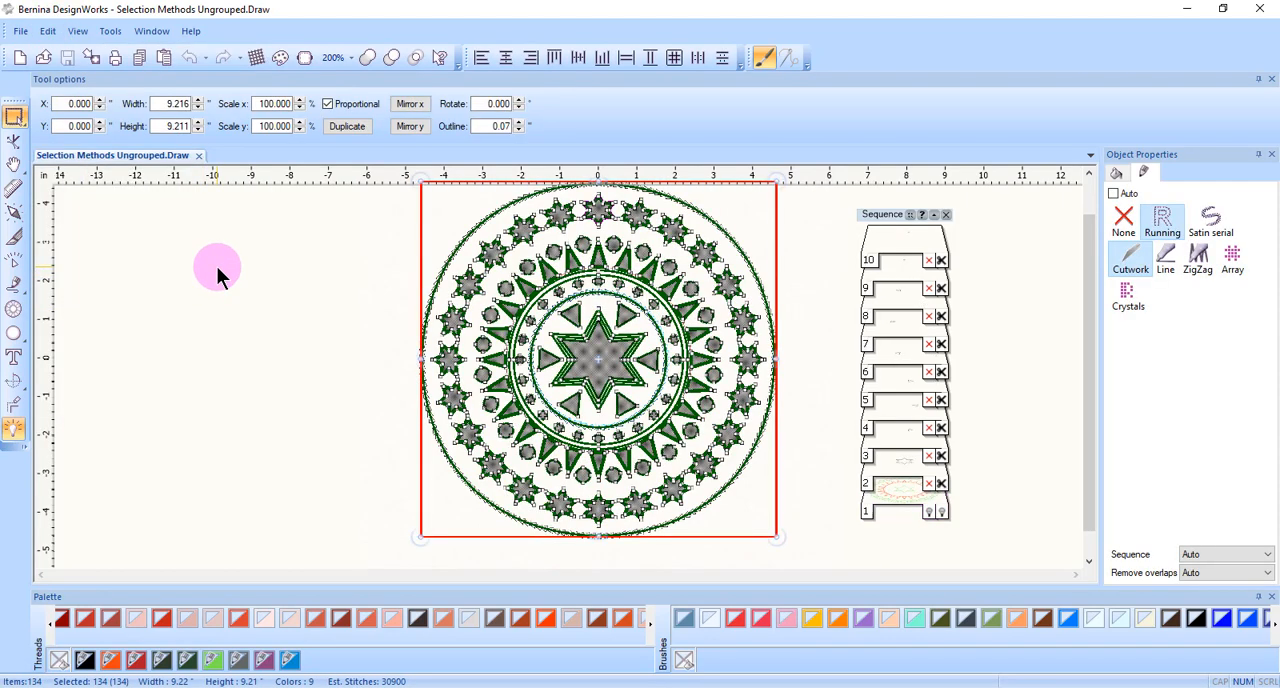
left_click(216, 266)
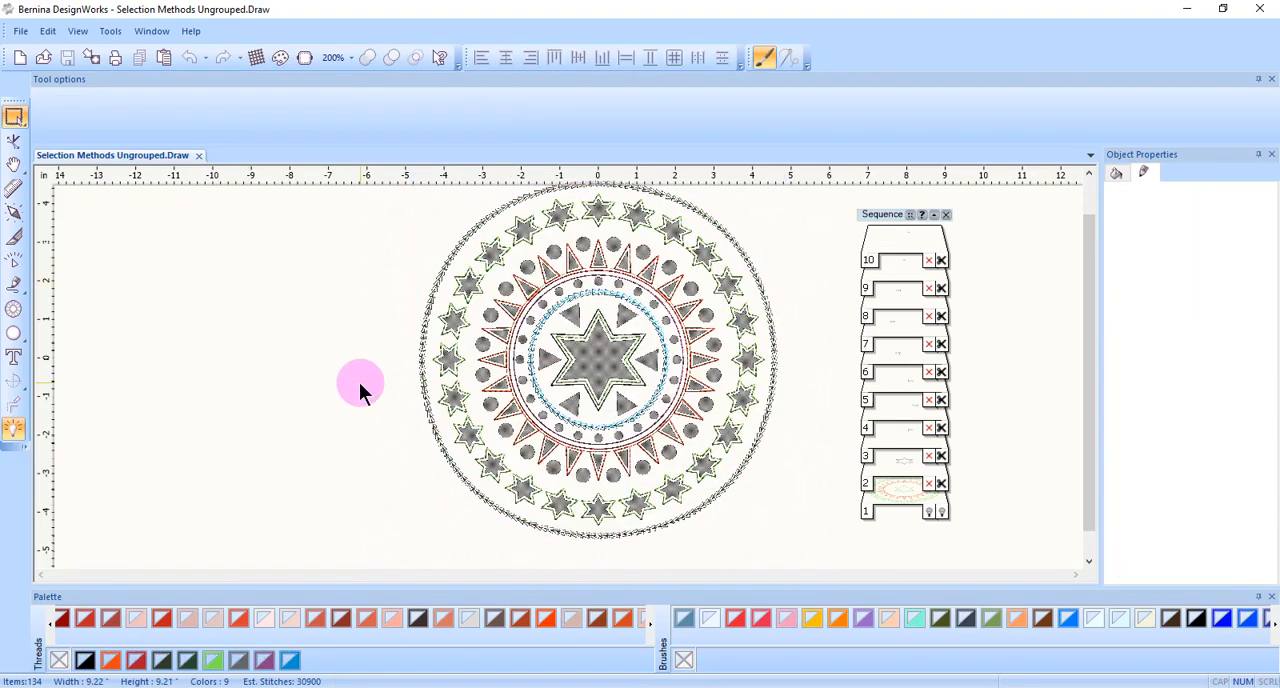
Rectangle-select the central star with its outlines, and separately two neighbouring circles on the left side of the circle ring.
scroll(640, 338, "up", 2)
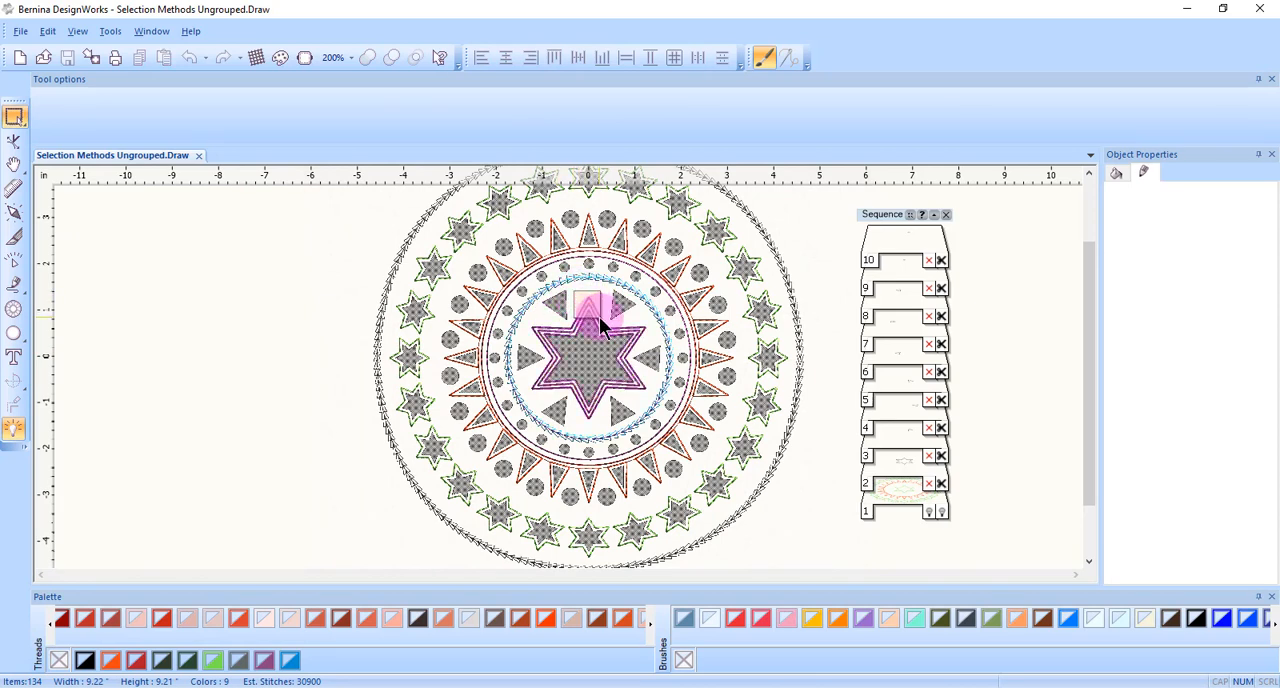
left_click(596, 328)
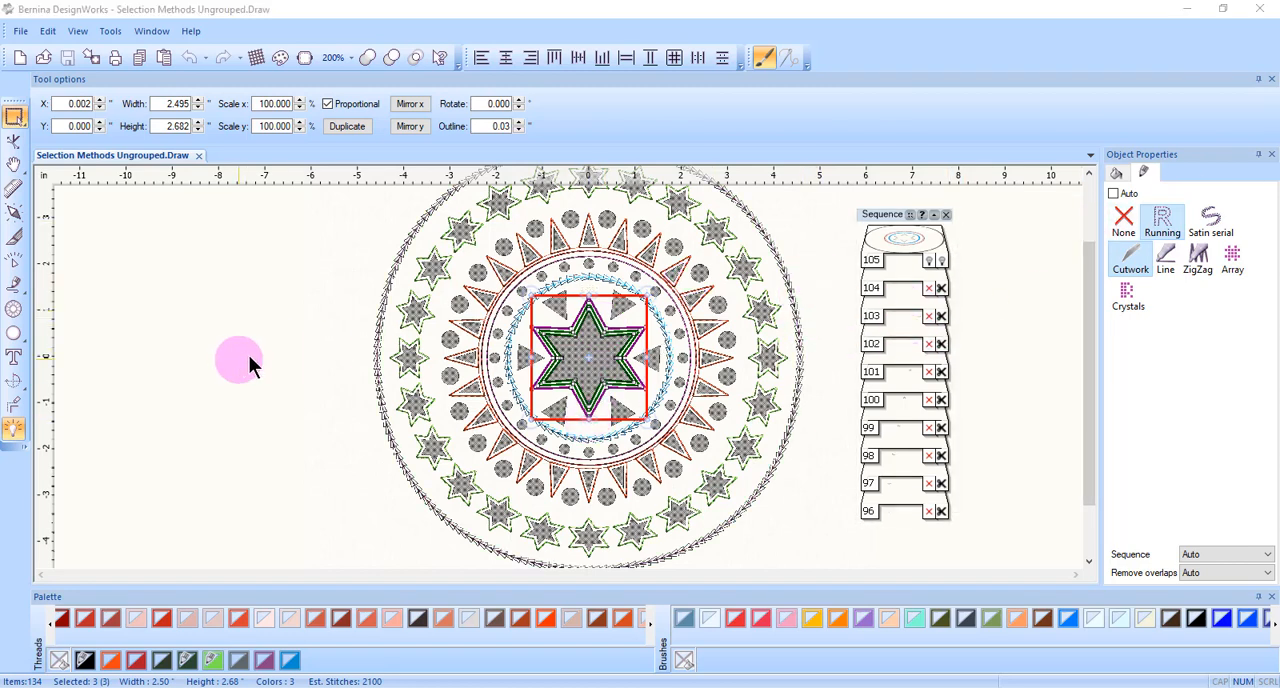
left_click(278, 346)
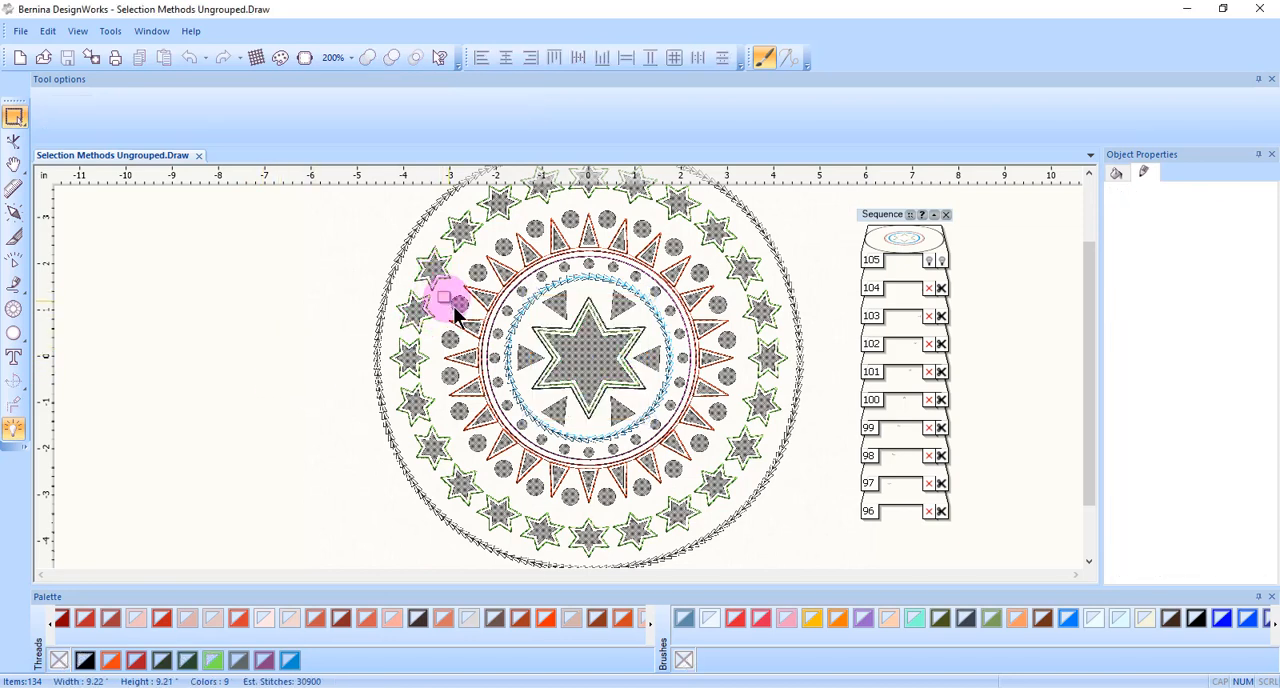
left_click_drag(440, 293, 476, 357)
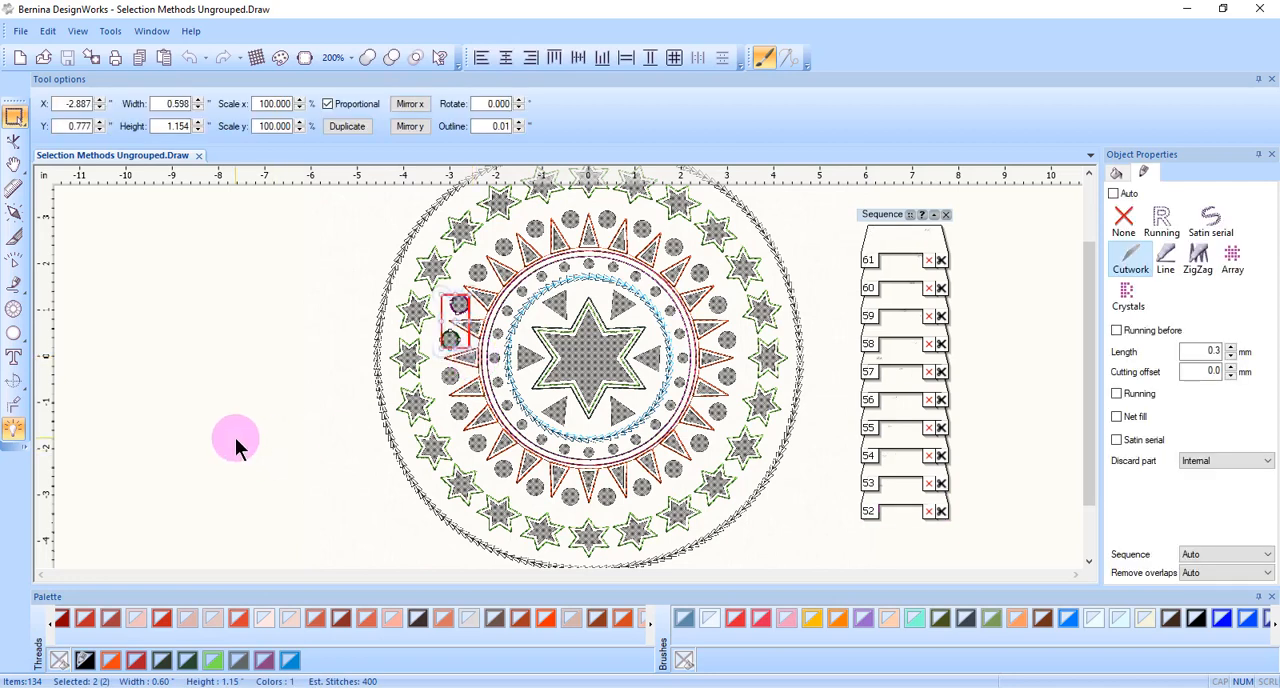
left_click(265, 366)
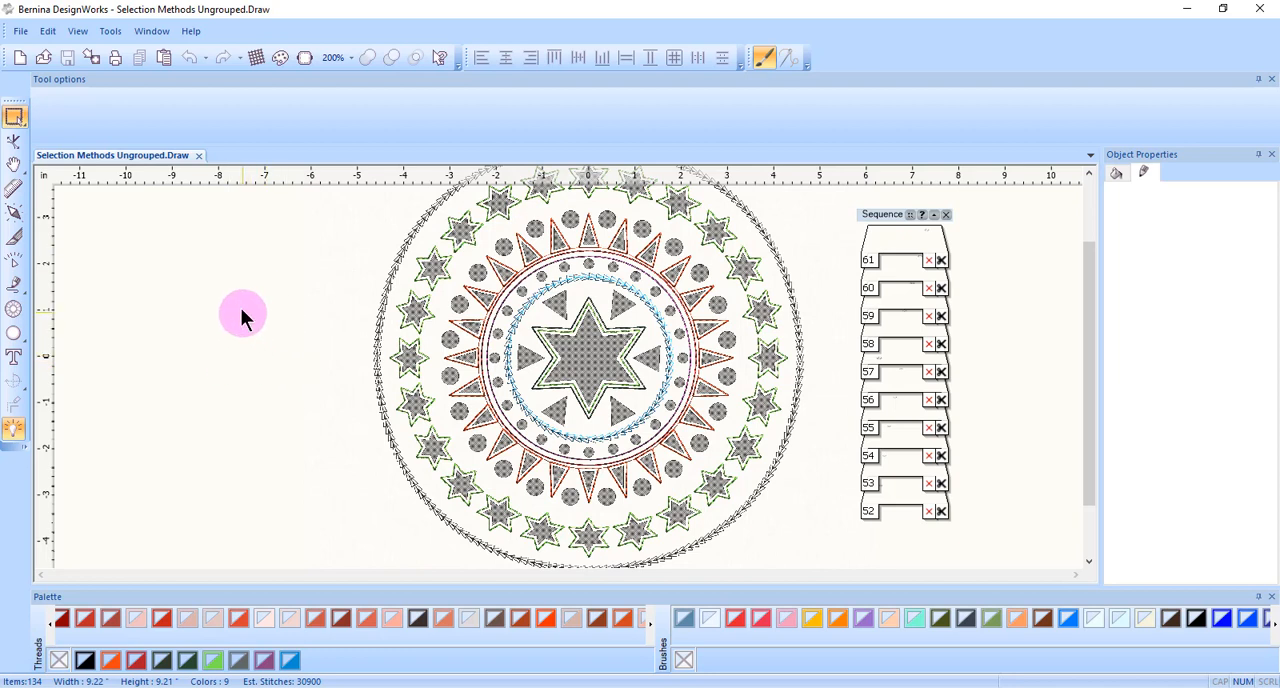
Switch to lasso selection and lasso the circle just below the horizontal centre line on the left side of the outer circle ring.
left_click(15, 118)
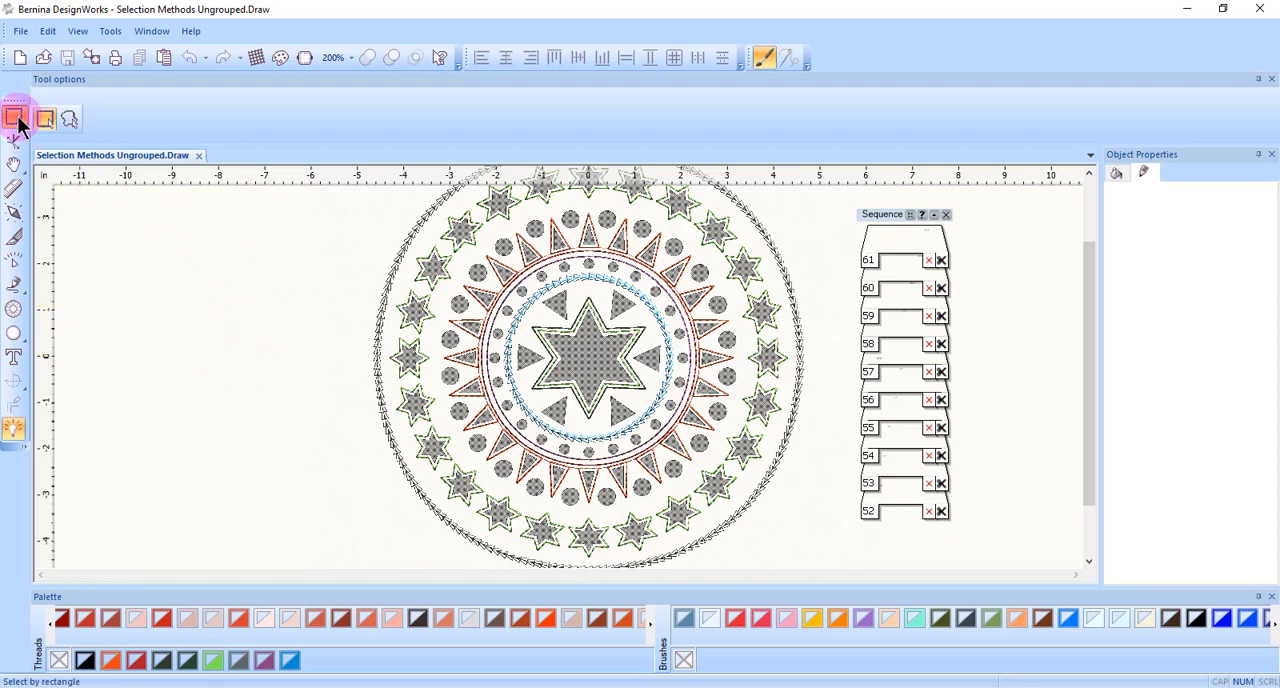
left_click(15, 120)
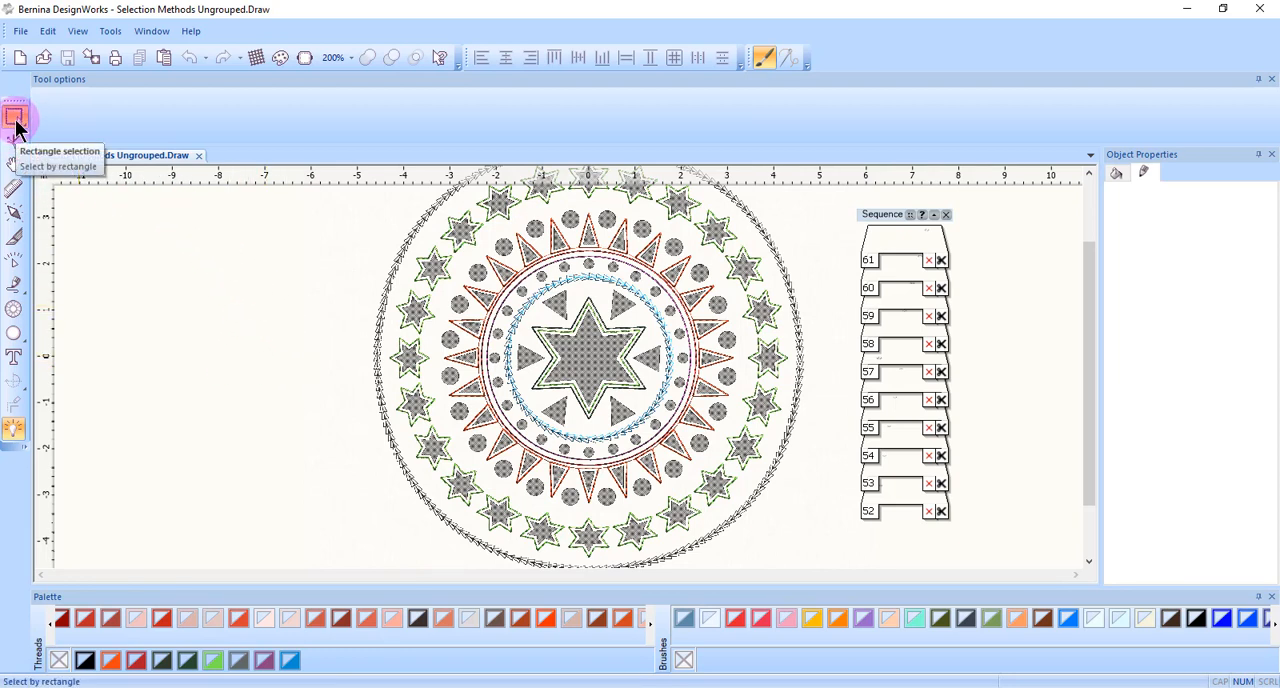
left_click(15, 120)
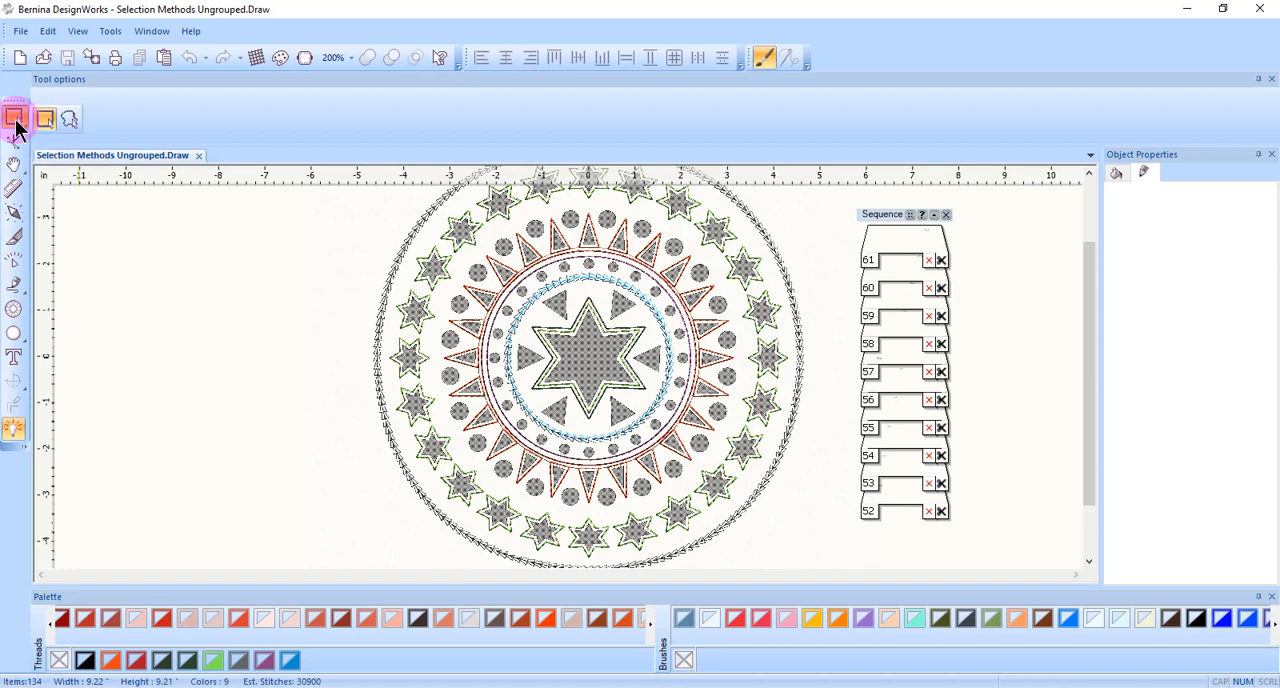
left_click(70, 122)
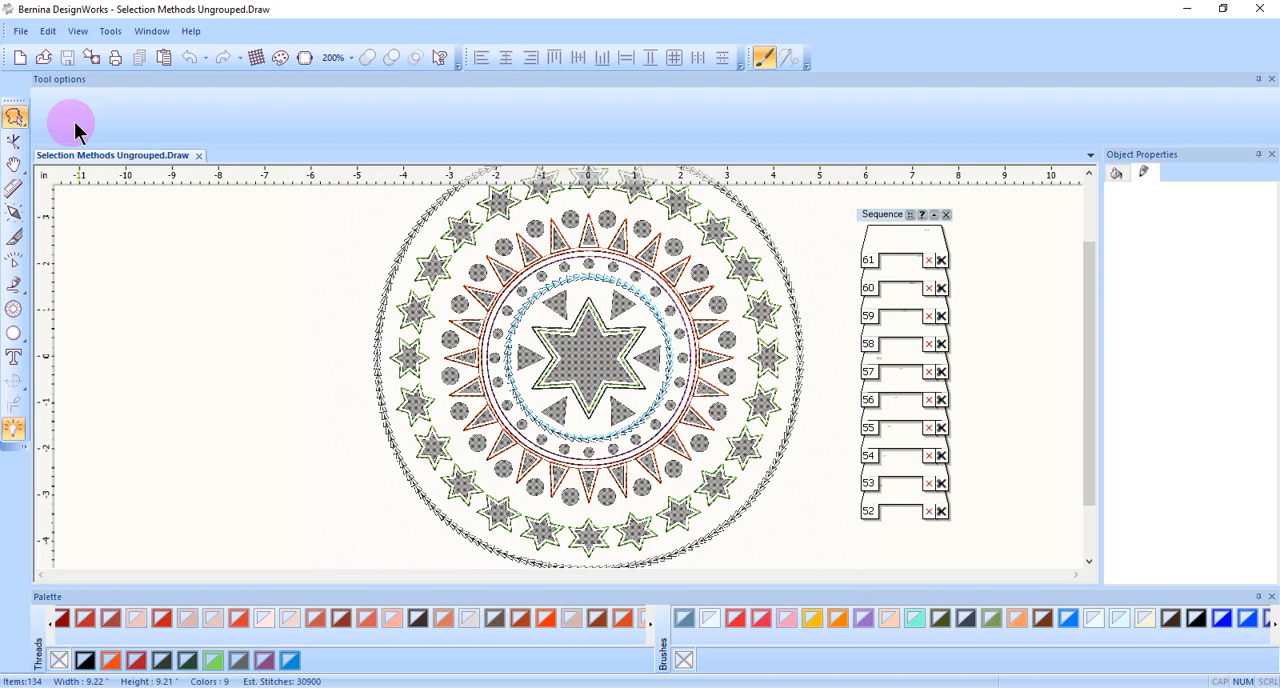
mouse_move(458, 366)
left_mouse_down()
mouse_move(440, 366)
mouse_move(457, 400)
left_mouse_up()
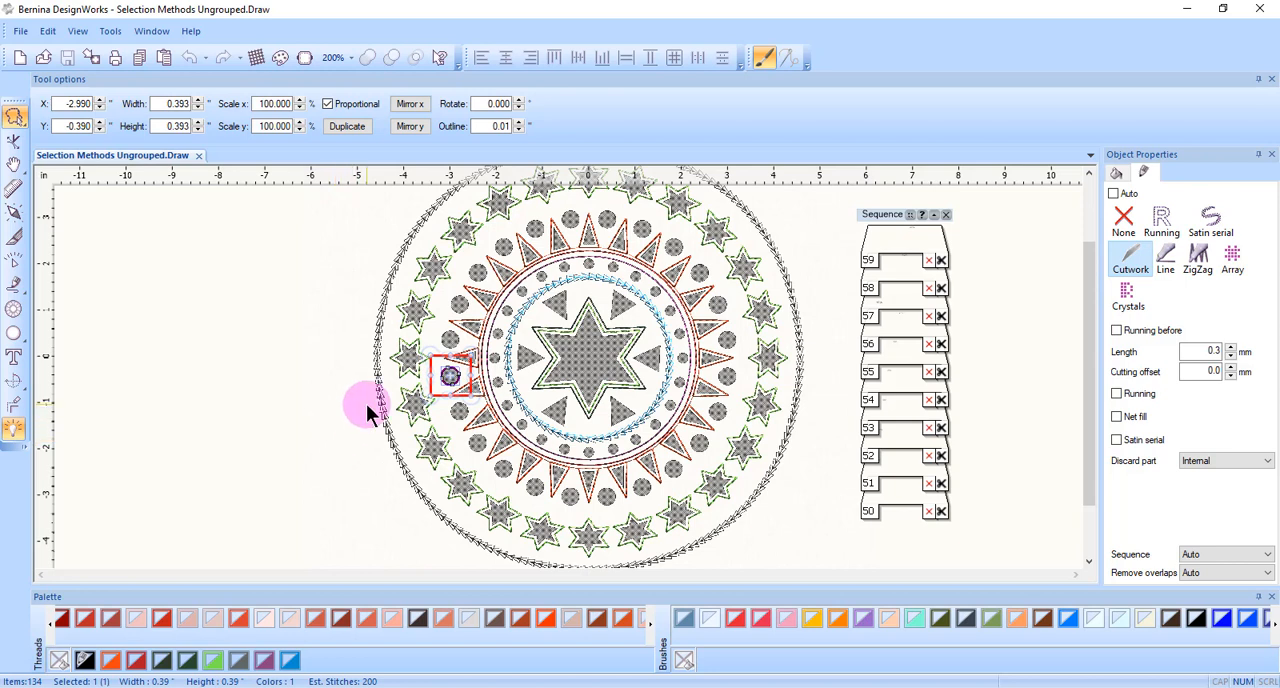
Clear the selection and select the same circle again with a straight-sided polygon lasso.
left_click(272, 342)
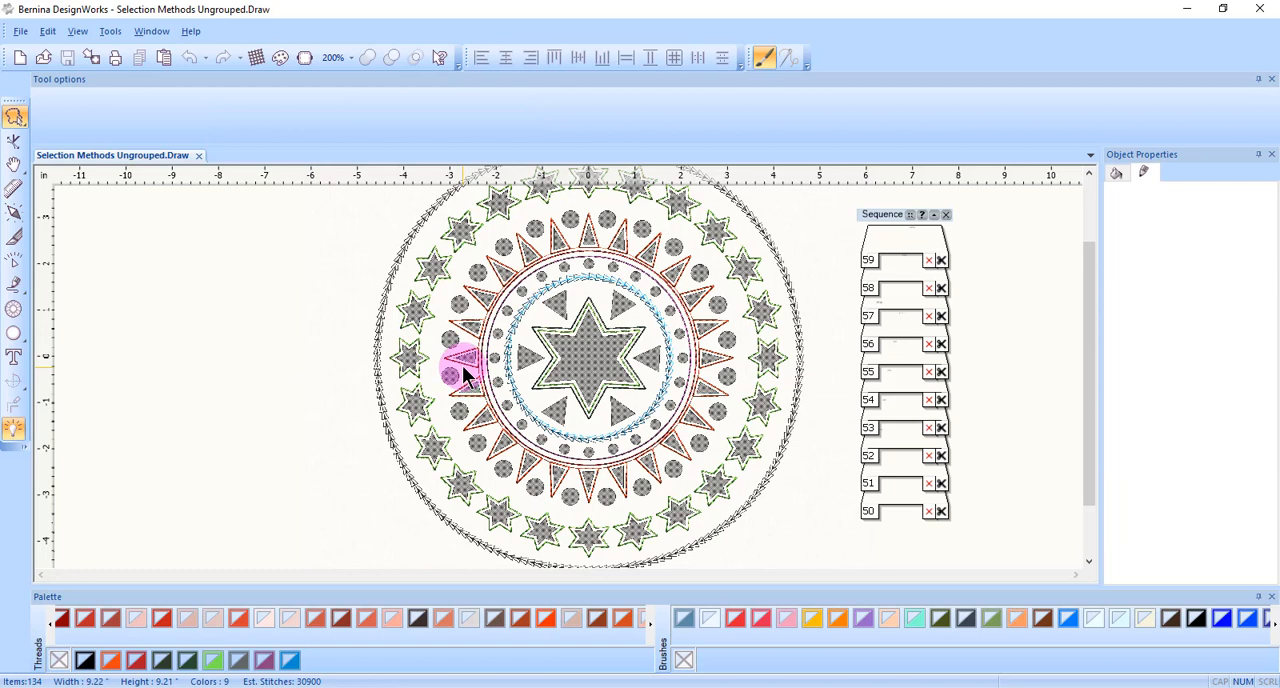
key("alt")
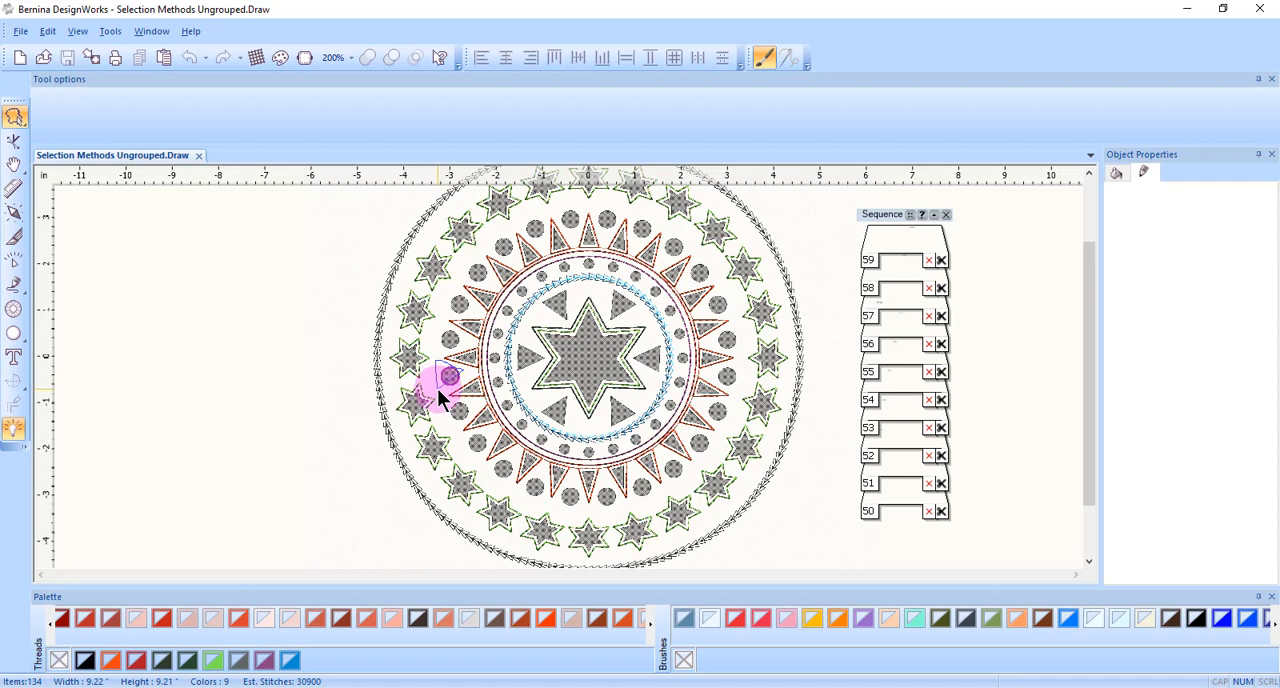
left_click(437, 390)
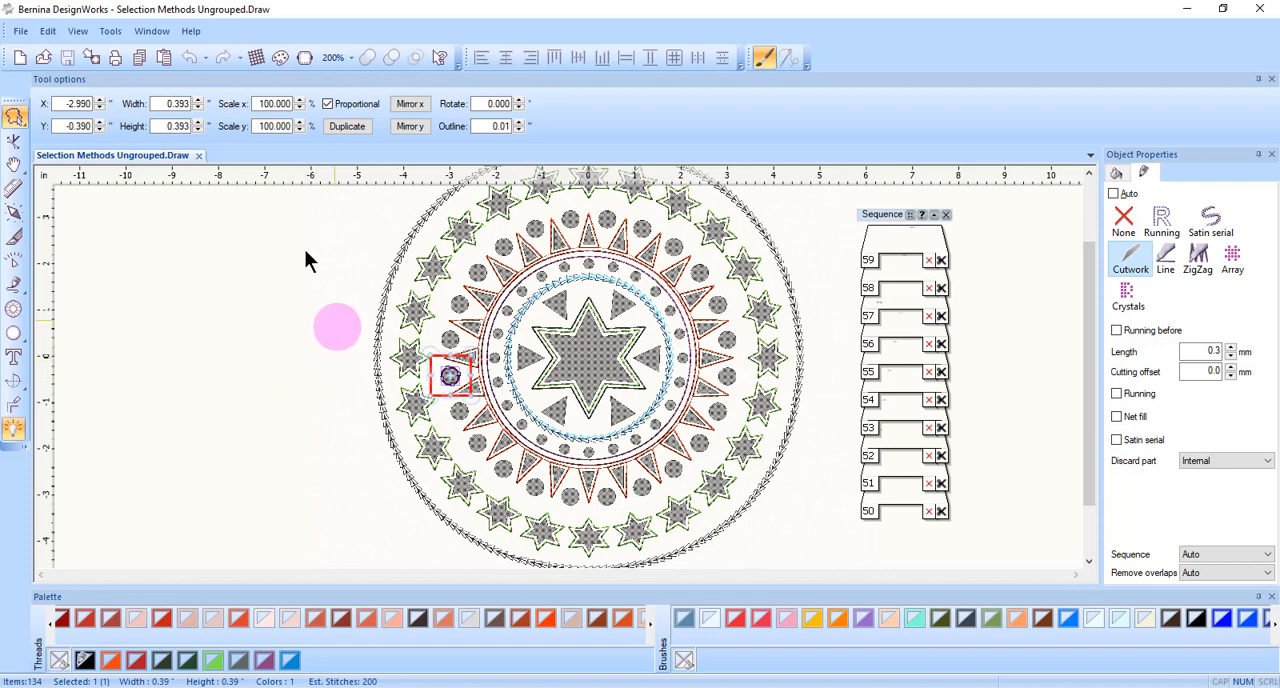
Enable 'Allow polygon selection with lasso' in the program options and outline an upper-left star of the outer ring with a polygon lasso.
left_click(110, 31)
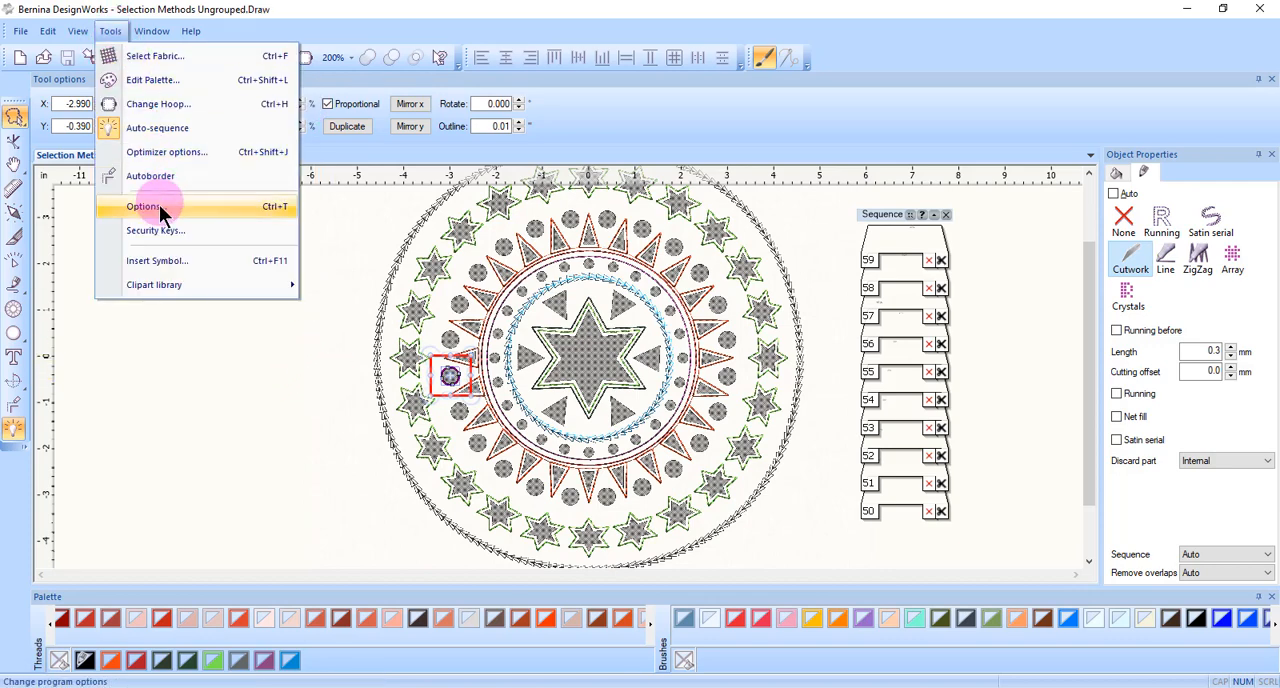
left_click(160, 205)
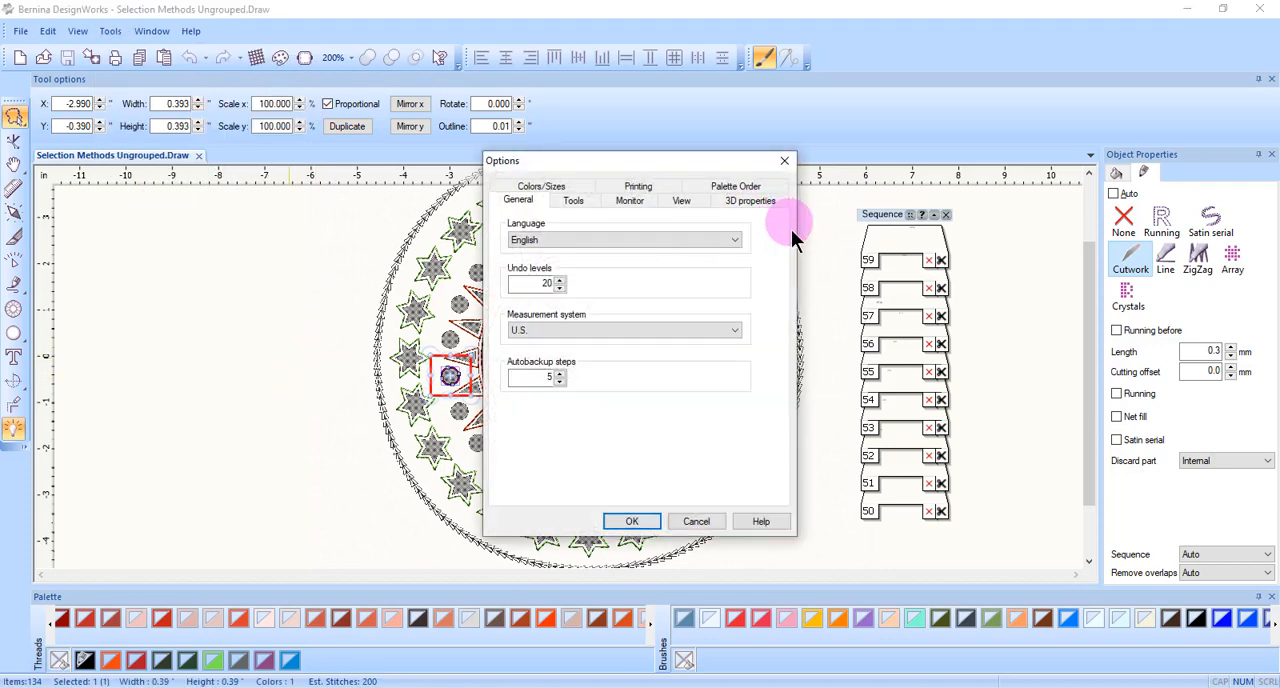
left_click(572, 201)
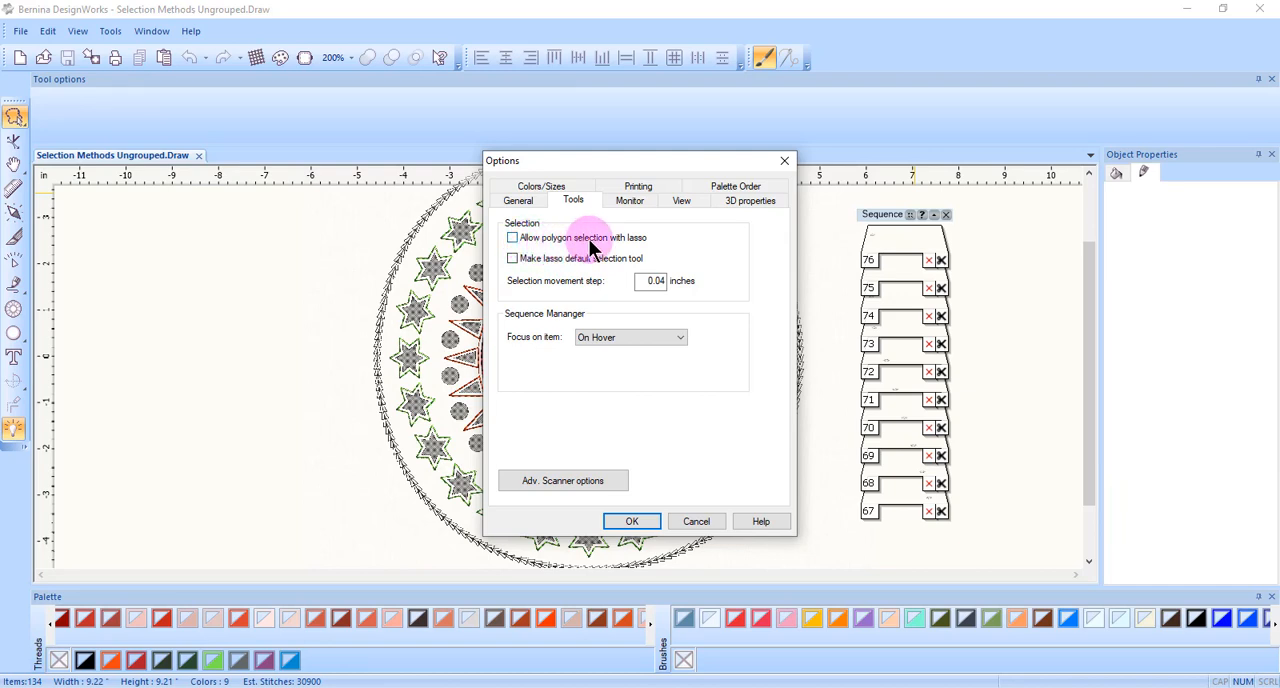
left_click(512, 237)
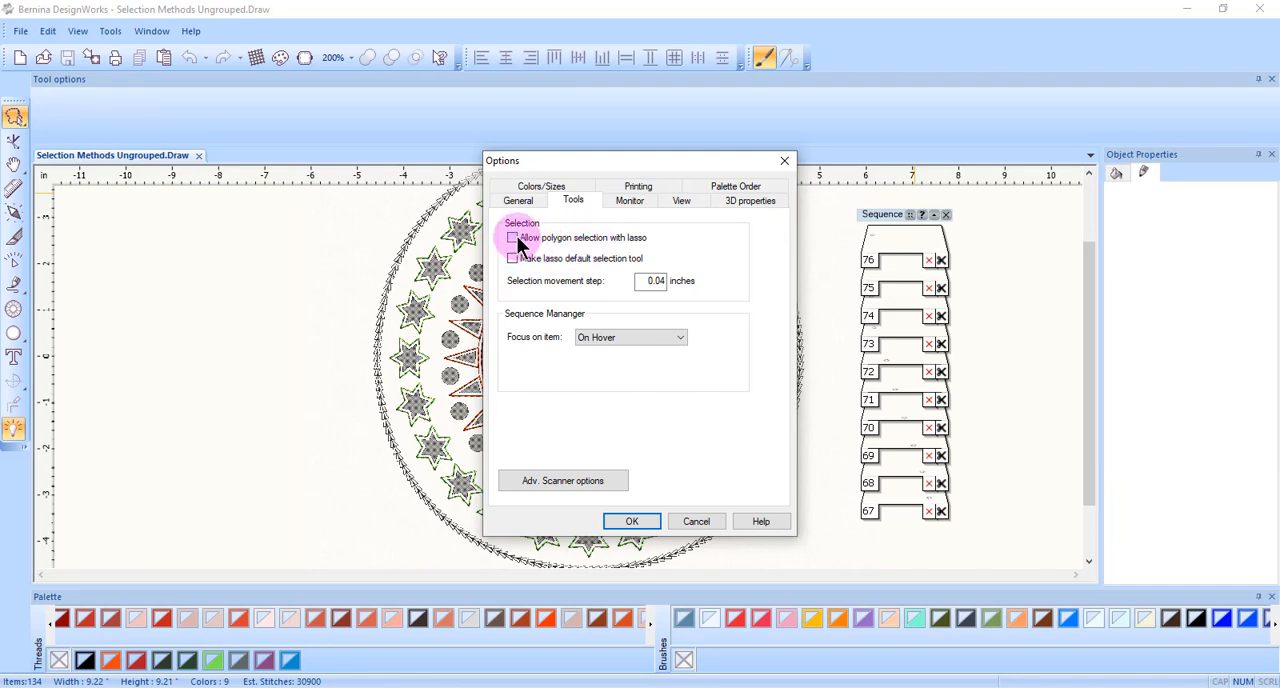
left_click(624, 521)
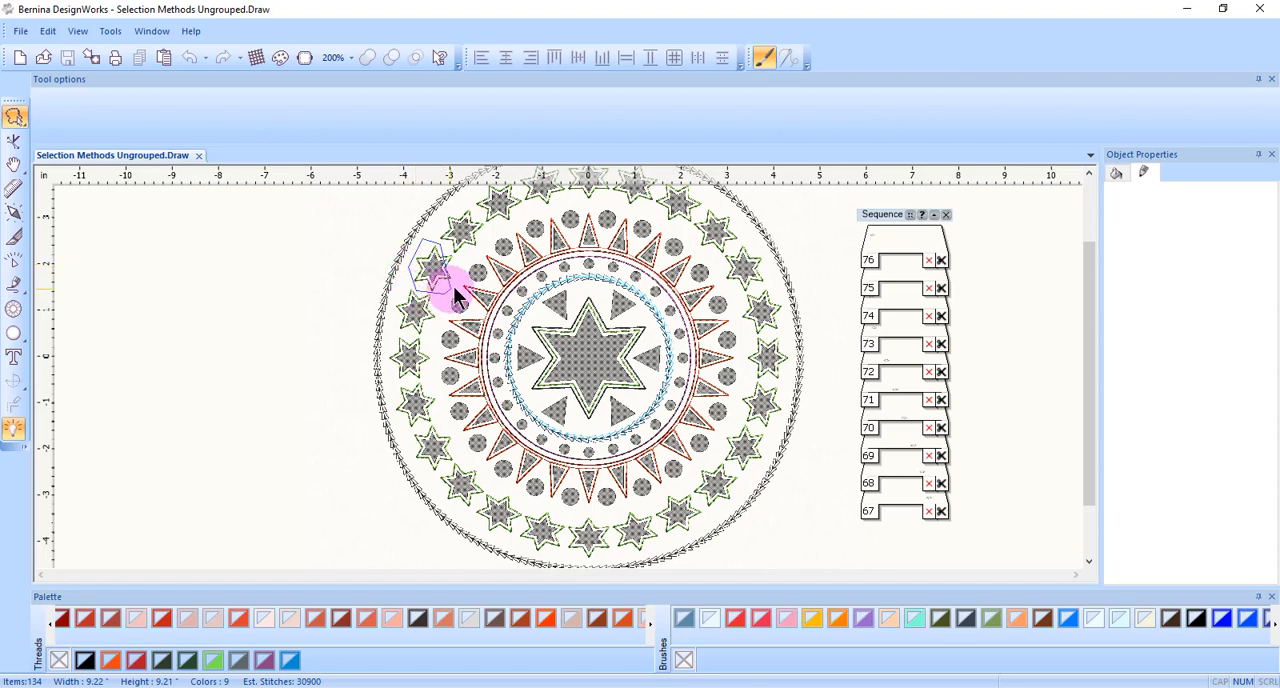
left_click(464, 261)
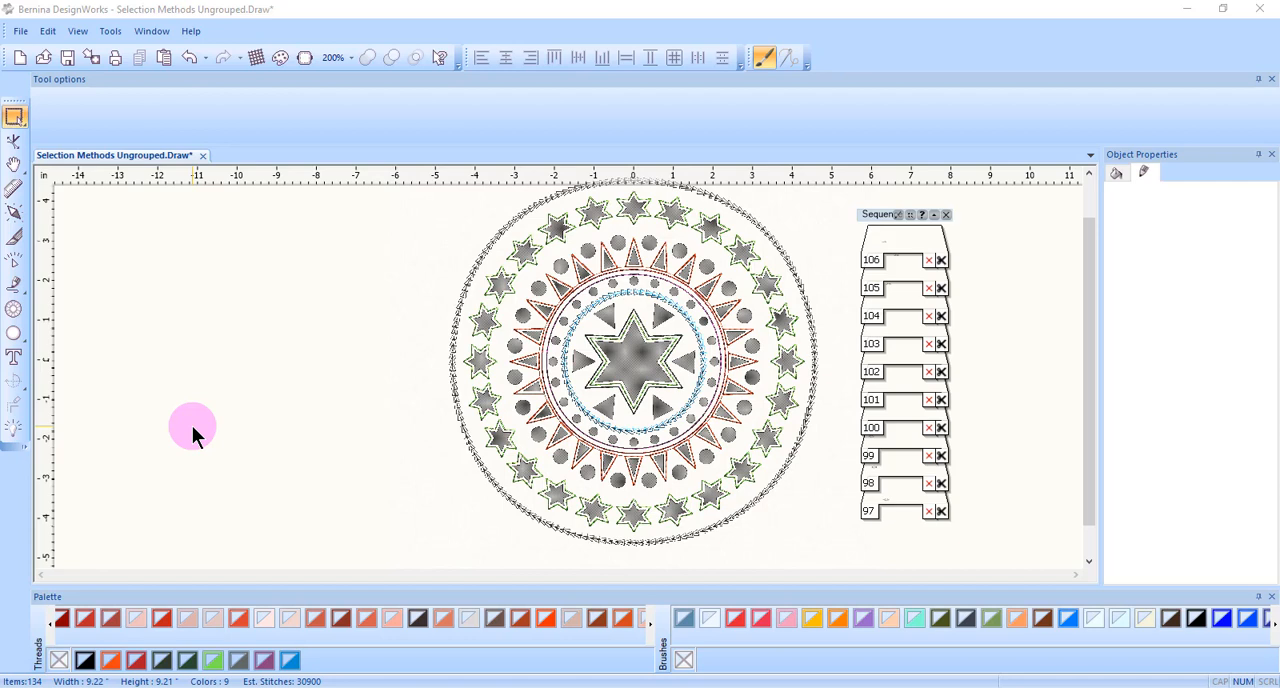
Select all objects that use the light green thread by any color, and clear the selection.
right_click(222, 667)
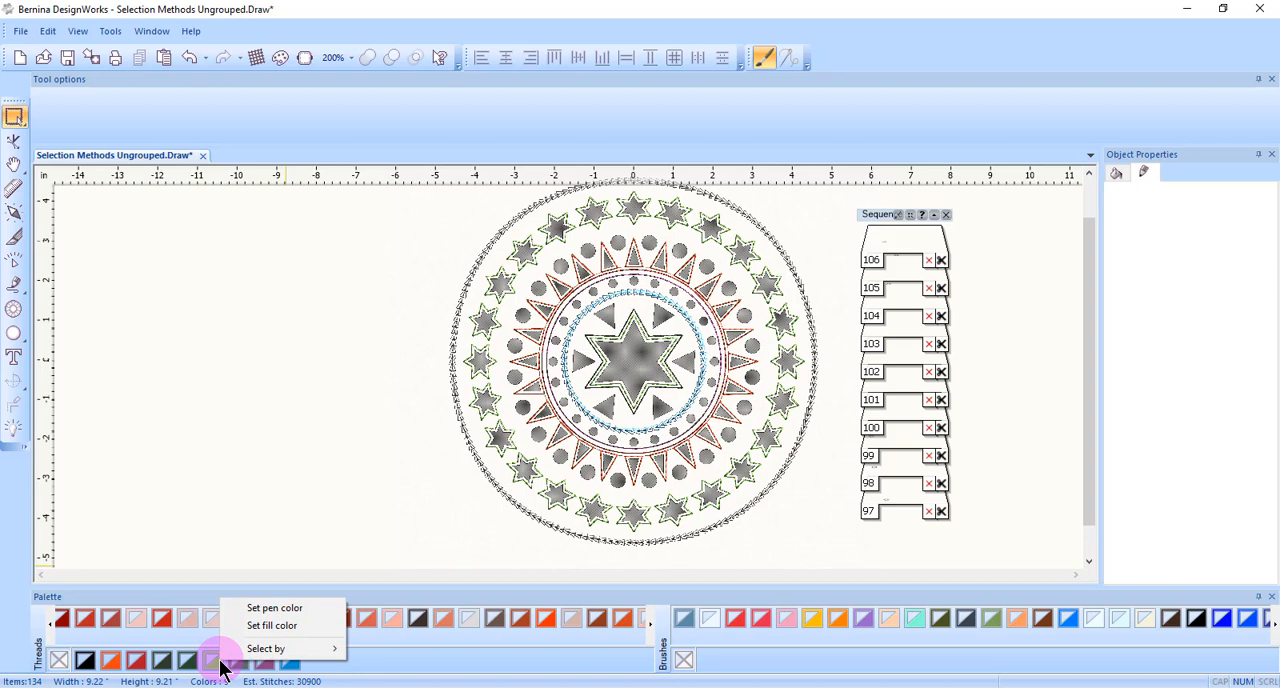
mouse_move(305, 655)
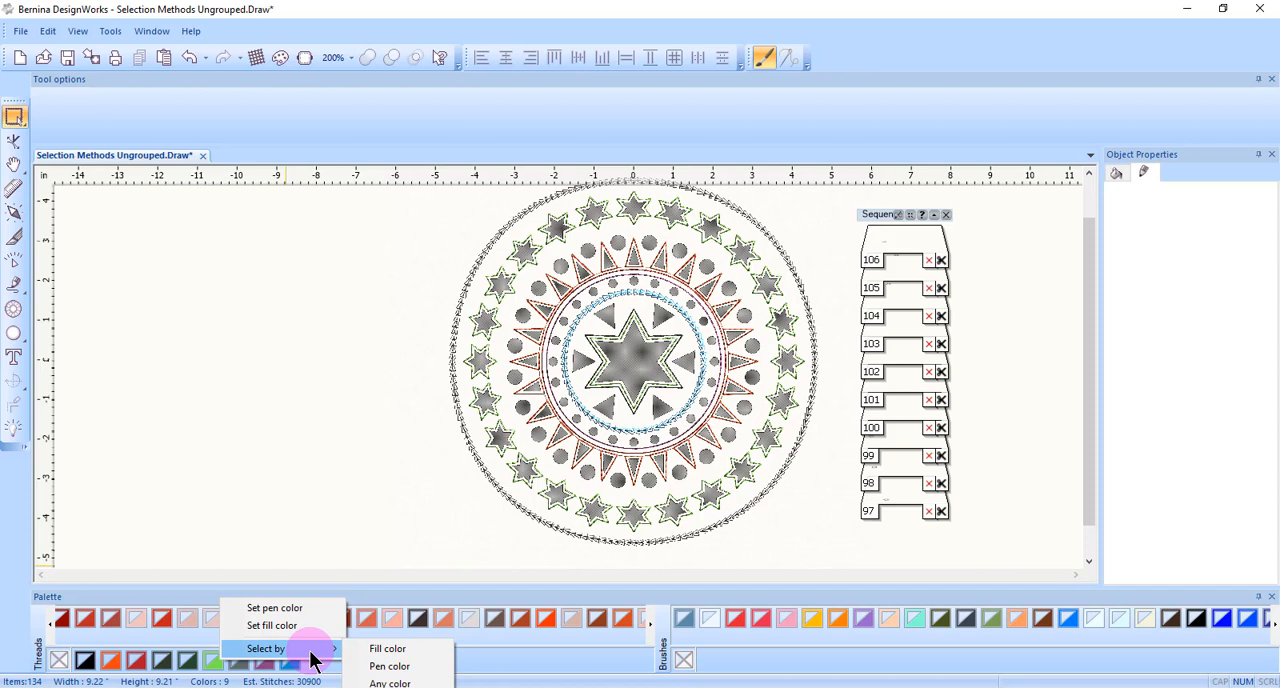
left_click(390, 682)
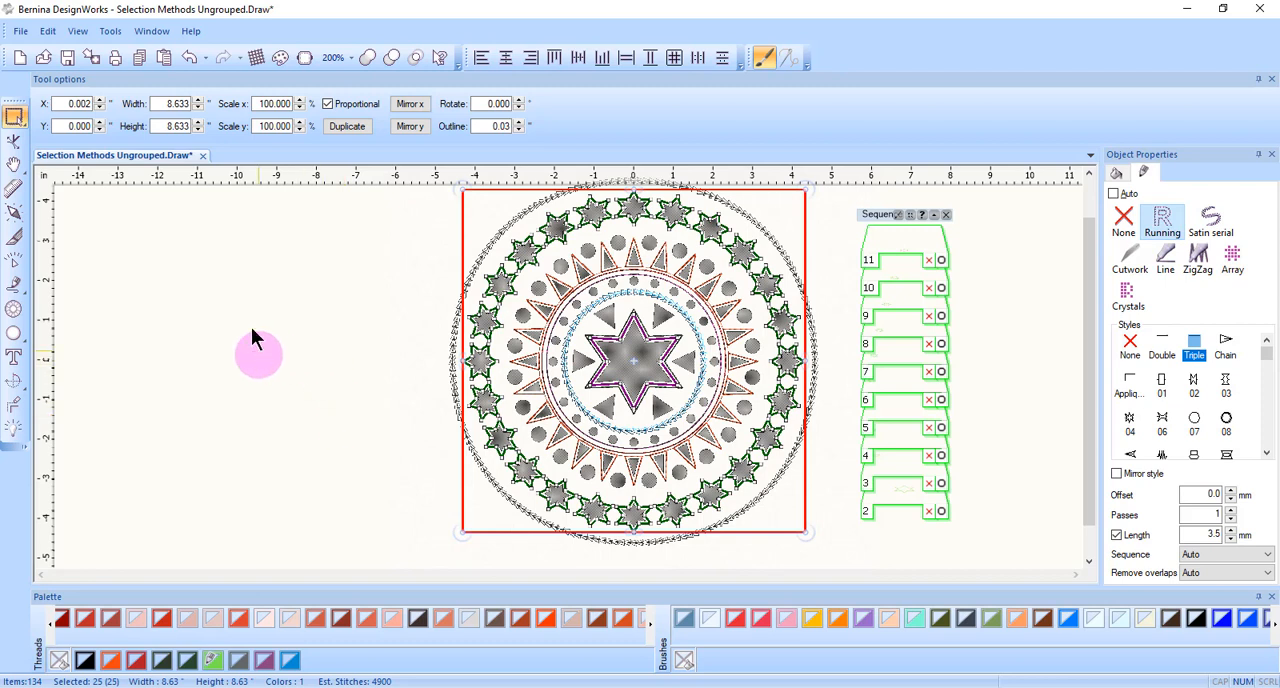
left_click(259, 393)
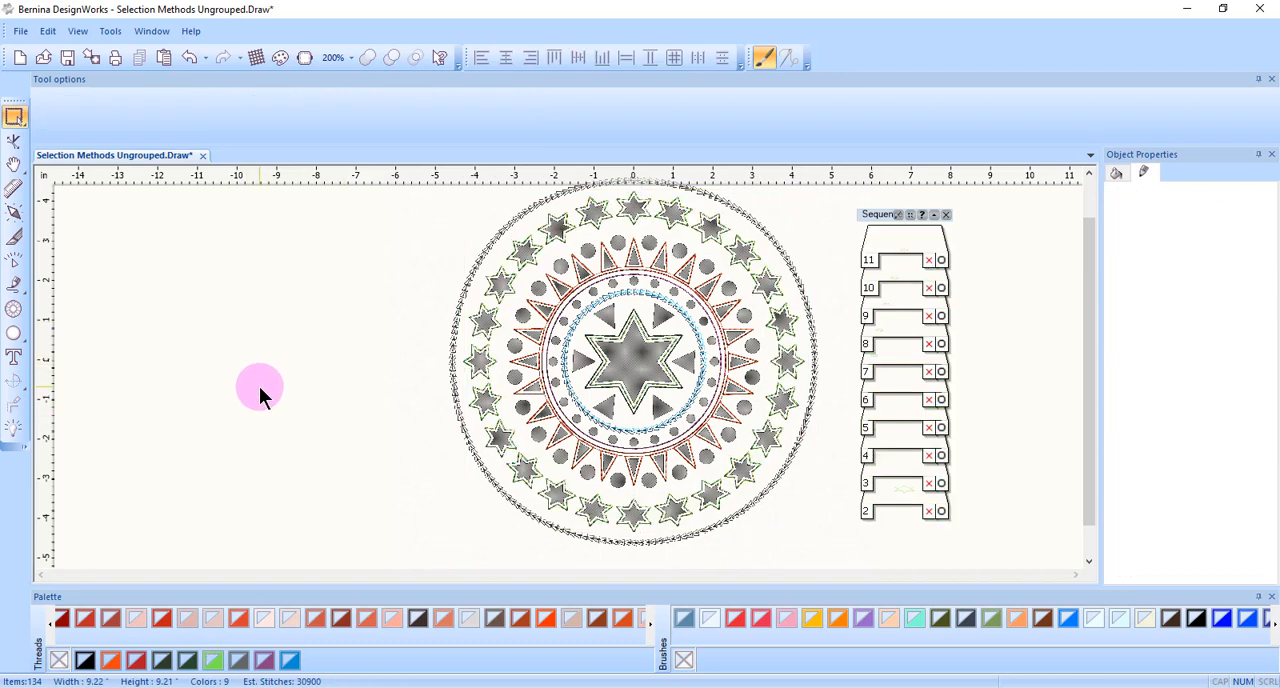